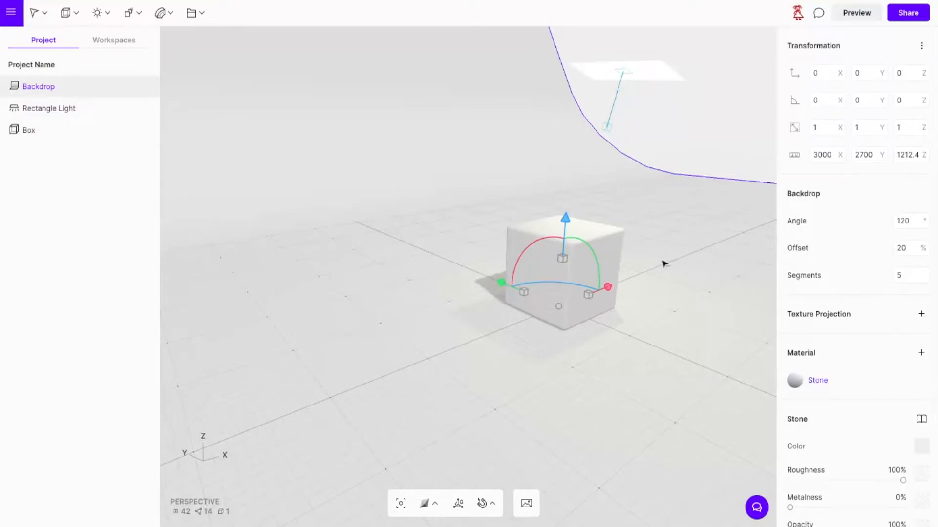
Give the box's Diamond material the solid blue colour 2F3CD4.
click(606, 248)
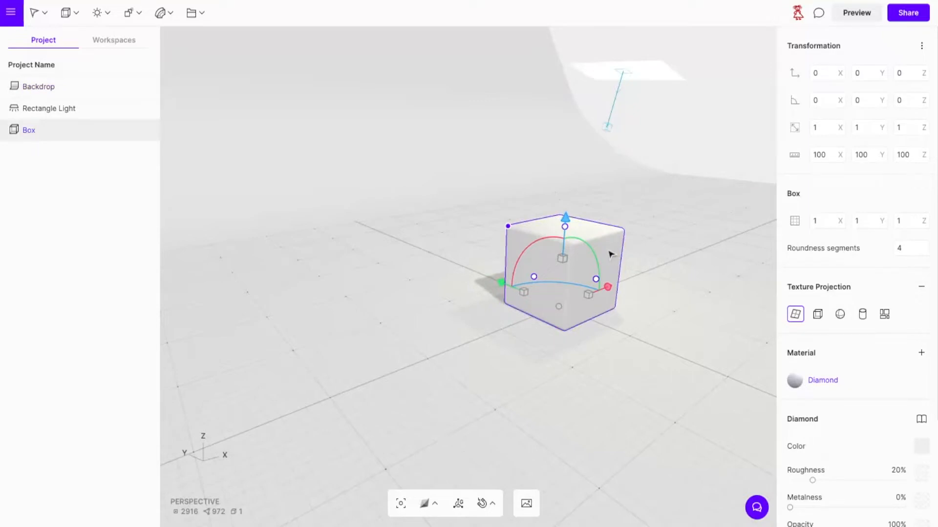
scroll(837, 368, down, 1)
scroll(837, 368, down, 5)
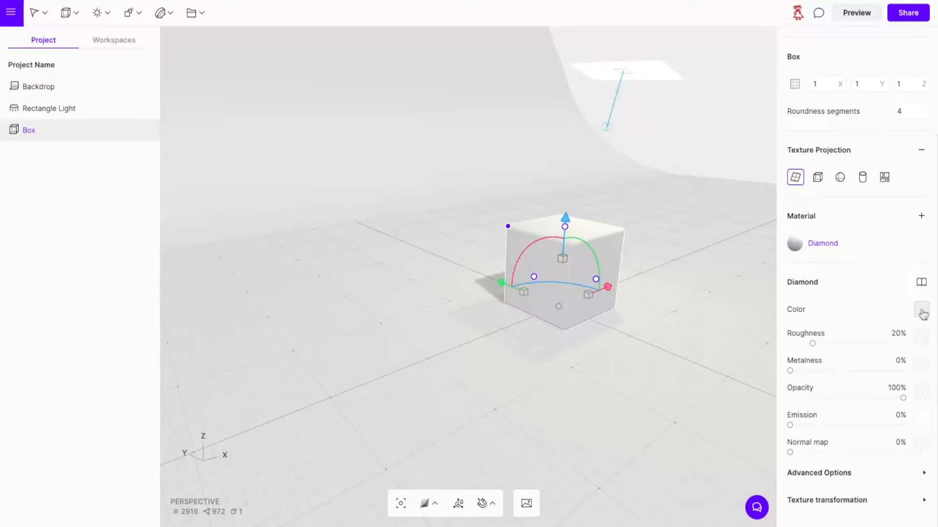
click(922, 310)
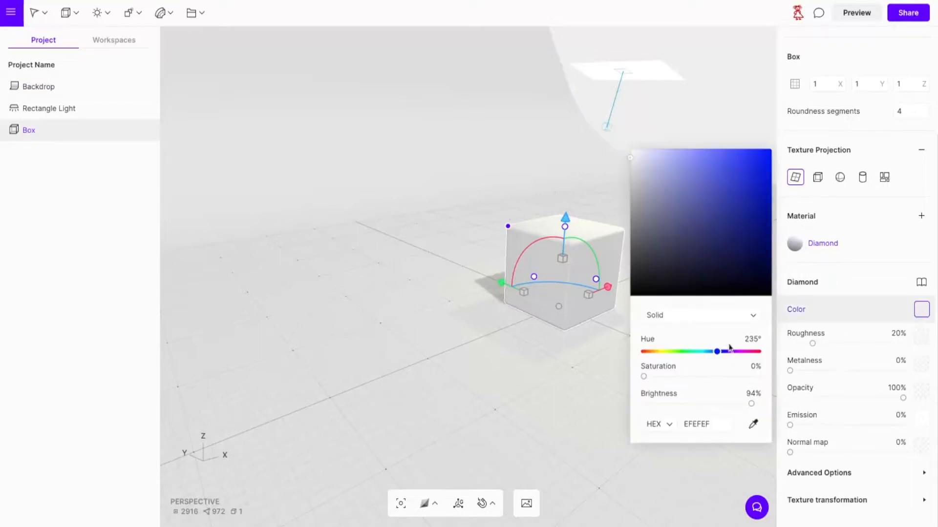
click(741, 175)
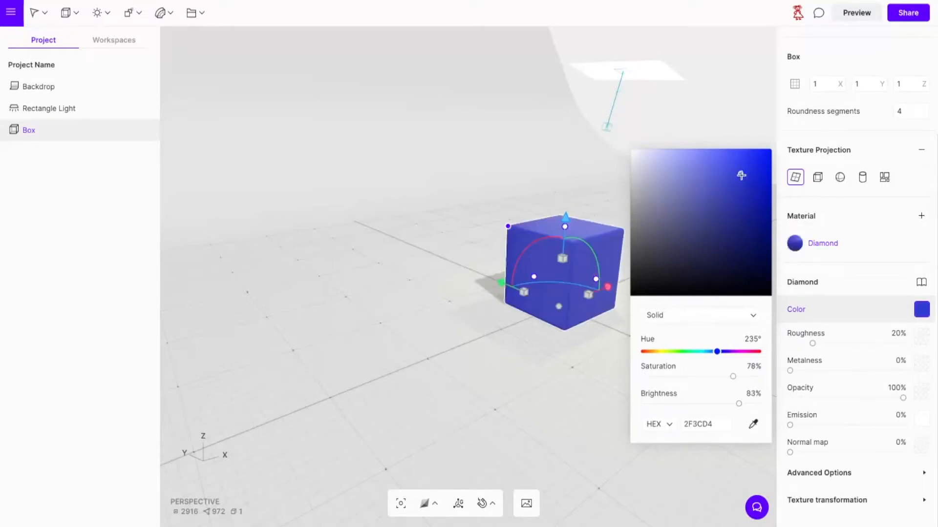
Change the colour of the box's Diamond material to a texture and upload the beige stone wall image for it.
click(757, 318)
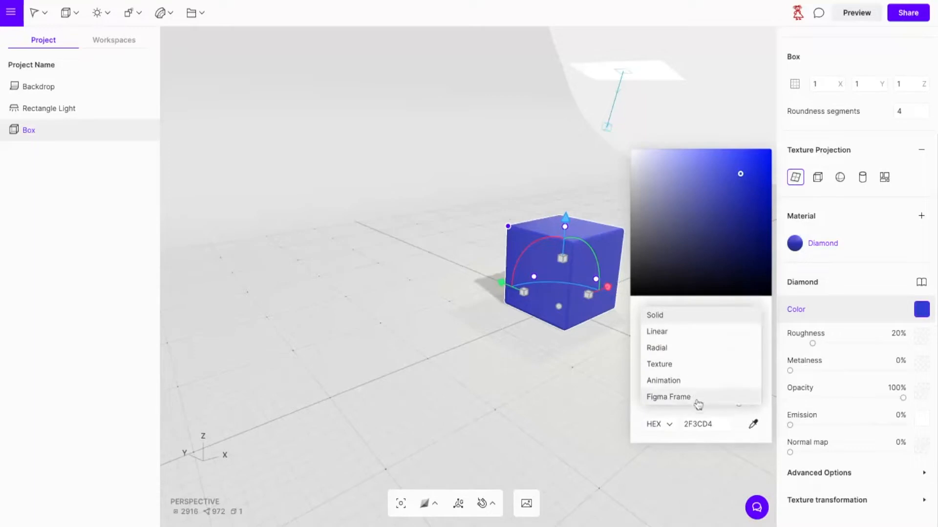
click(694, 366)
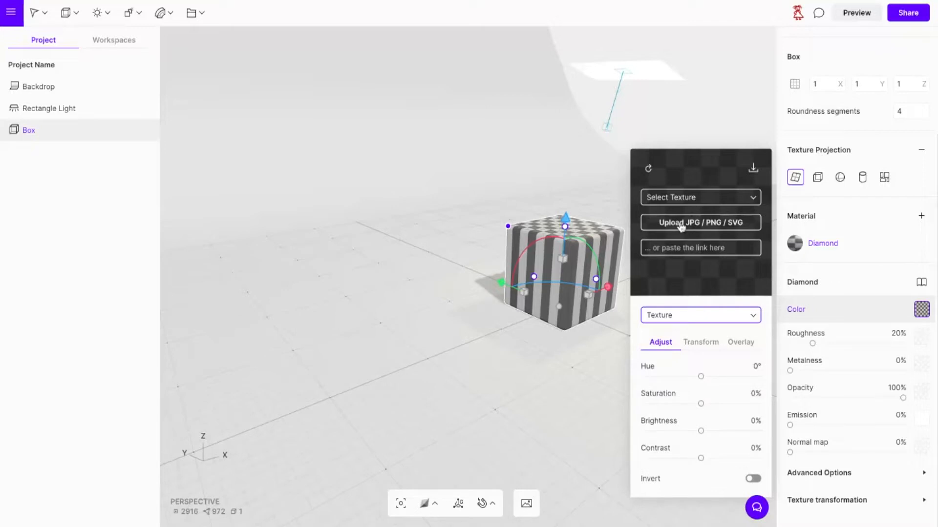
click(681, 225)
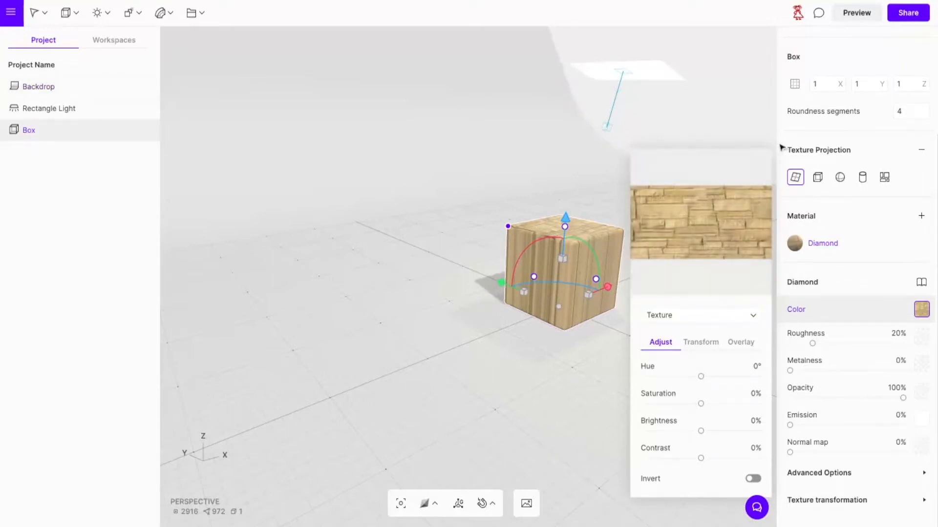
Add a texture projection to the backdrop and set it to cubic.
click(495, 477)
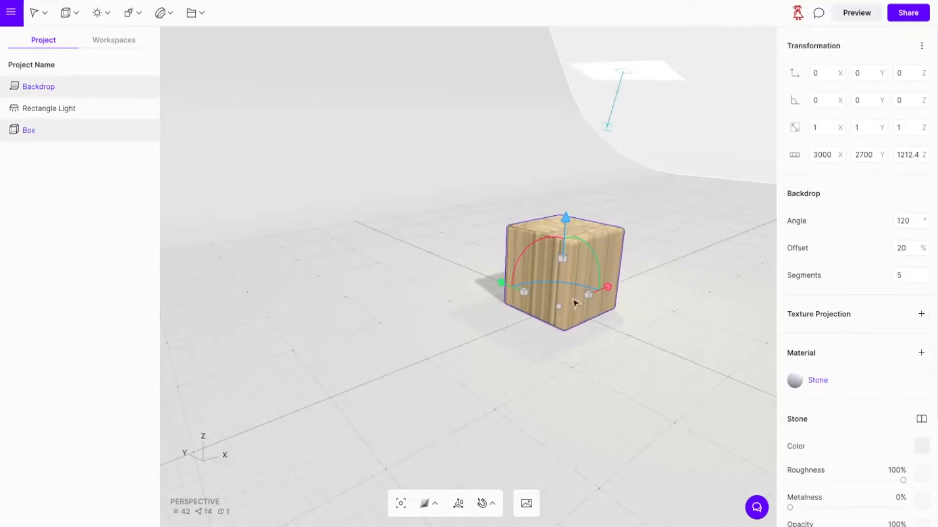
click(921, 315)
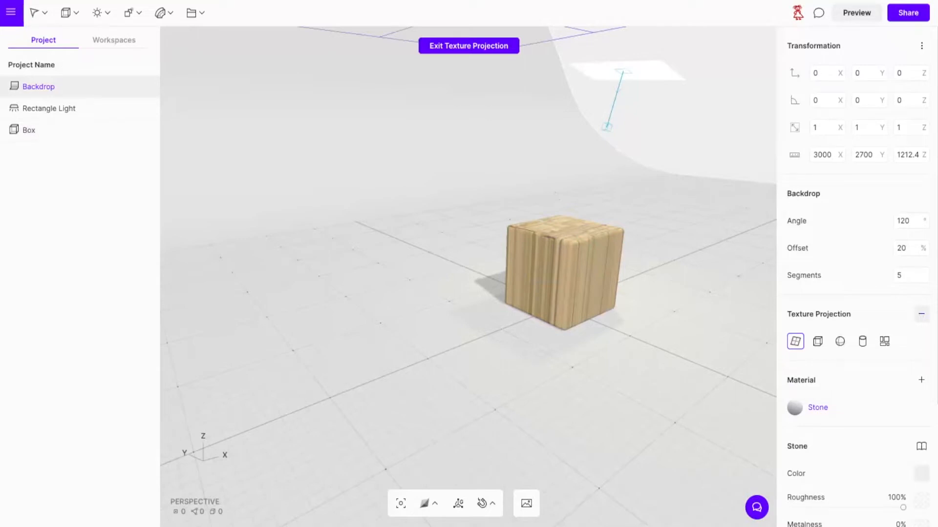
click(819, 343)
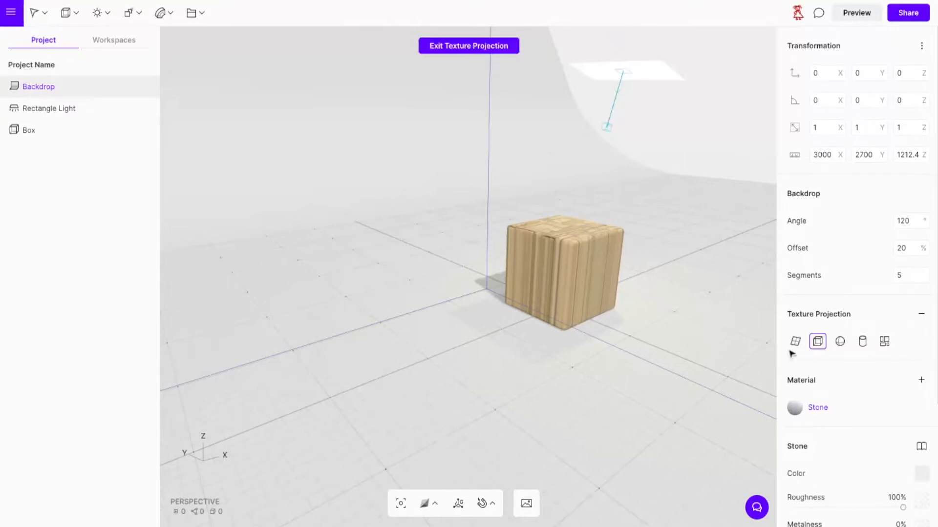
Try the default lettered checkerboard texture as the colour of the backdrop's Stone material.
scroll(904, 455, down, 5)
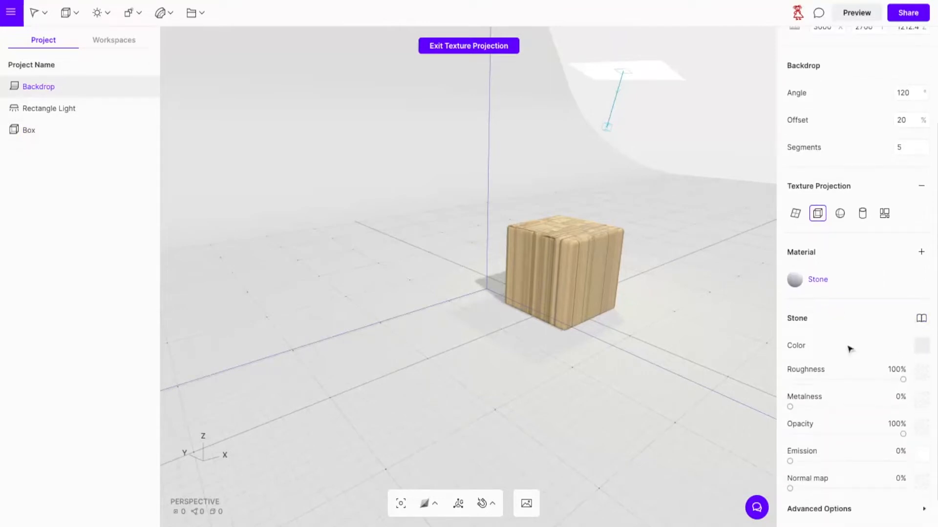
click(922, 351)
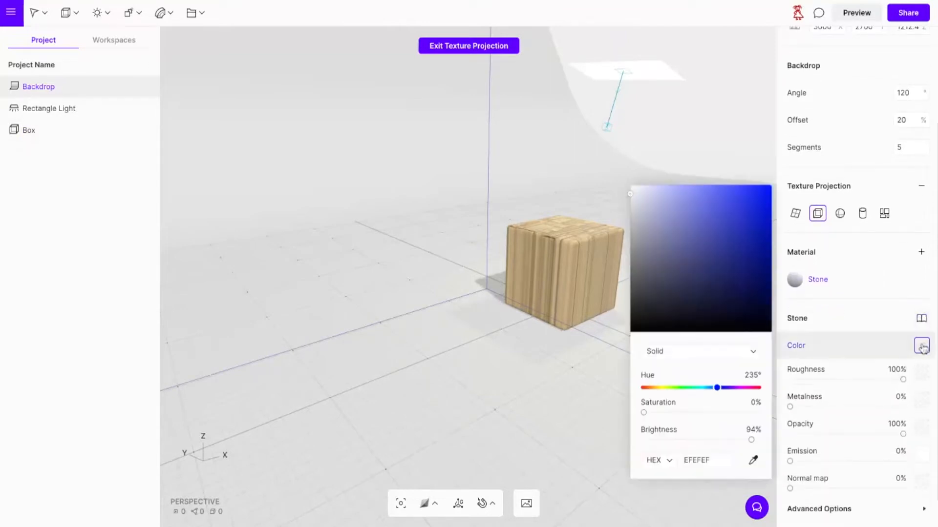
click(690, 353)
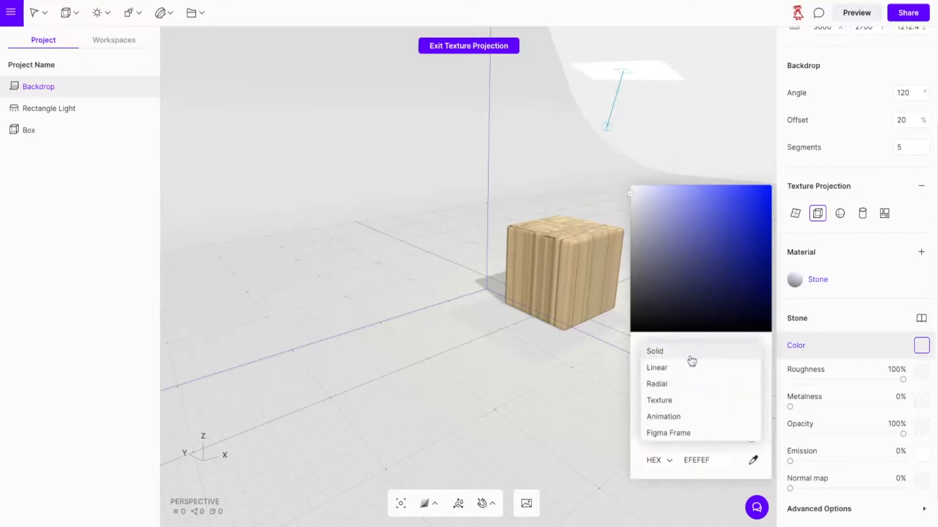
click(673, 401)
click(698, 260)
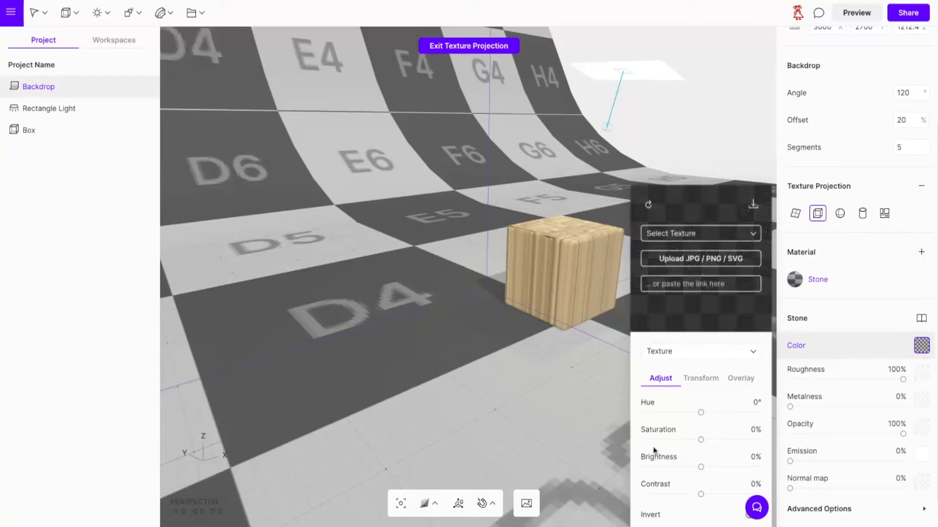
click(566, 400)
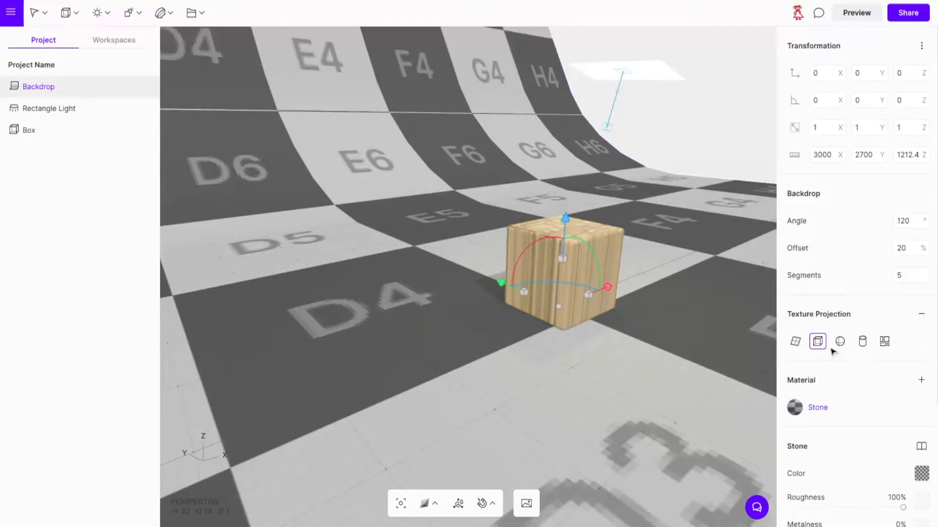
Switch the backdrop's texture projection to planar and return its Stone material's colour to solid.
click(795, 342)
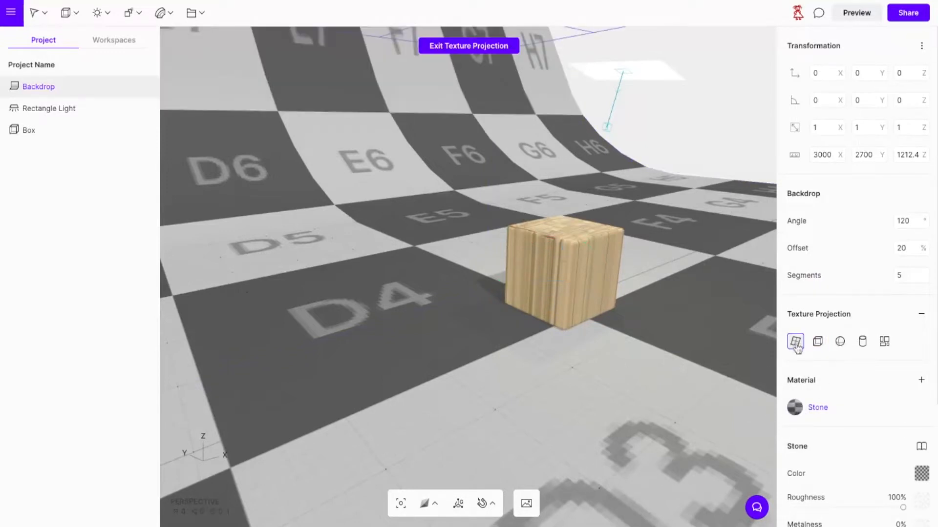
click(921, 476)
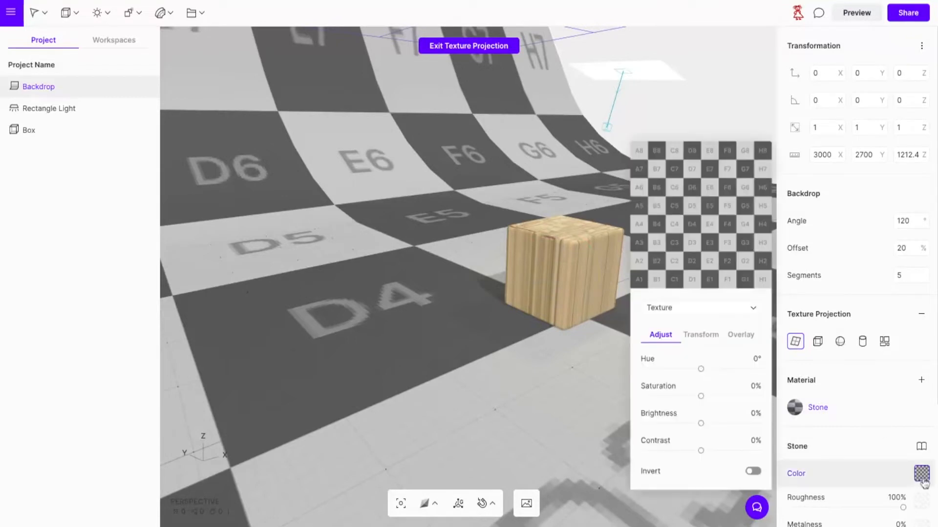
click(719, 309)
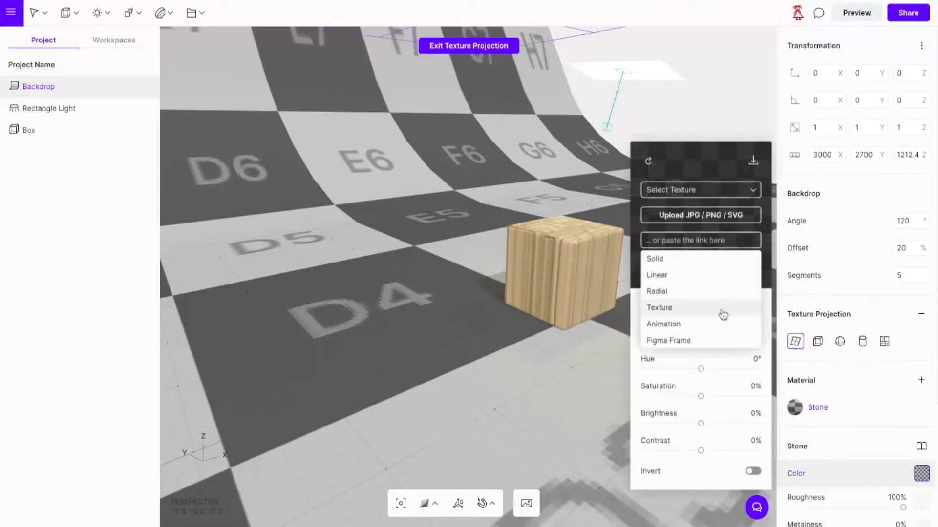
click(702, 260)
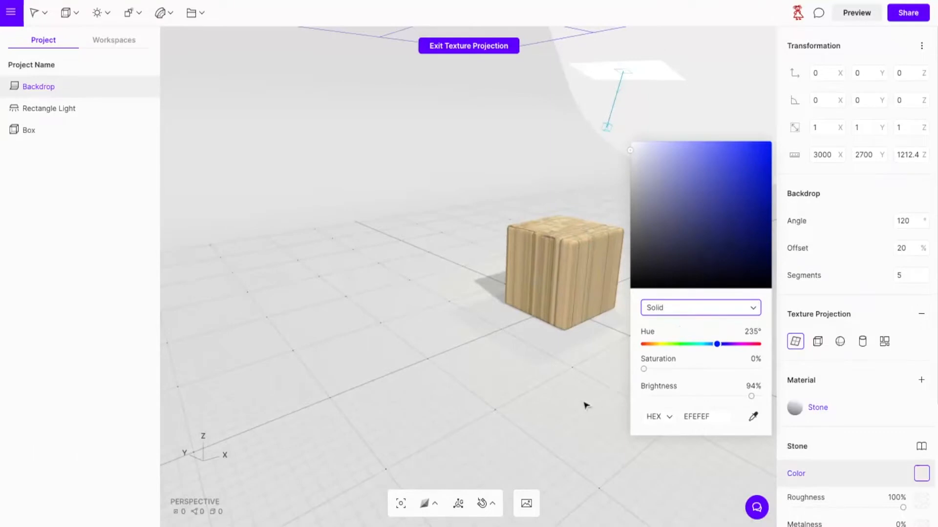
click(560, 443)
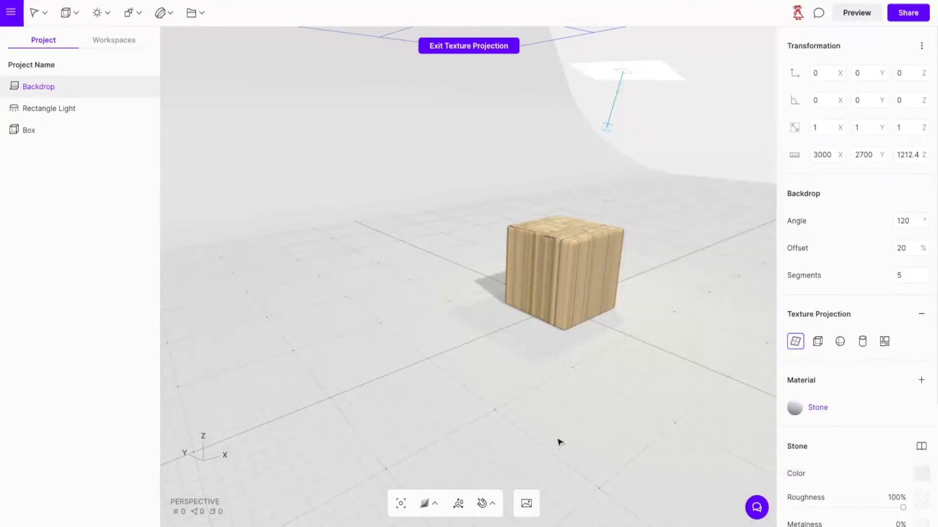
click(559, 442)
Try the cubic, spherical, cylindrical and UV texture projections on the box, and settle on cubic.
click(614, 241)
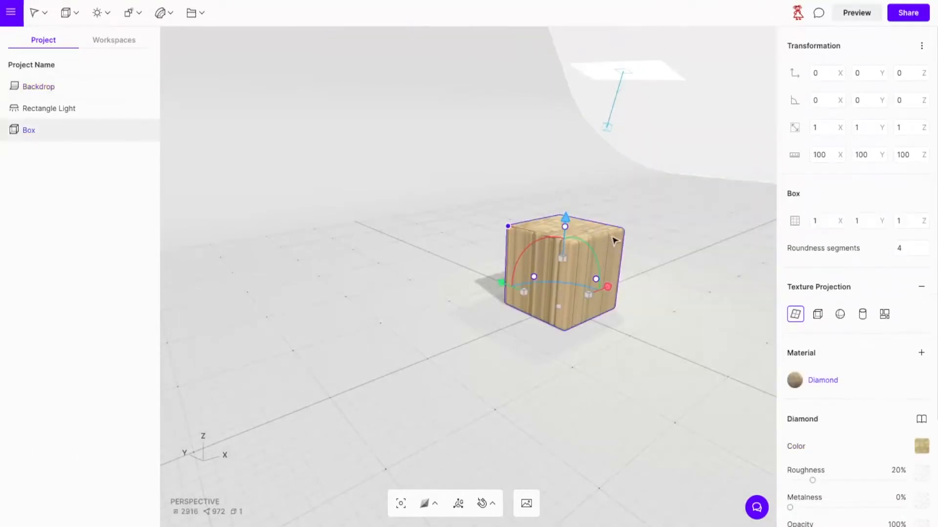
click(819, 316)
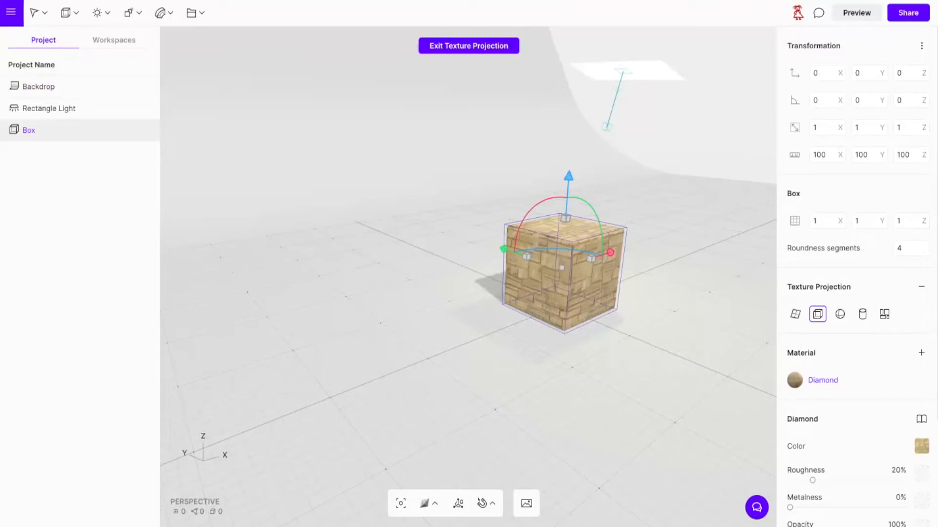
click(840, 315)
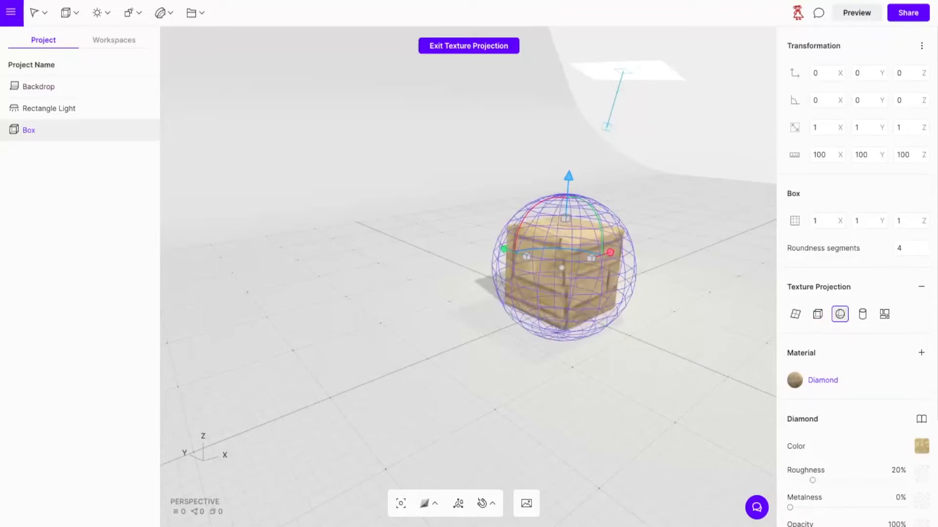
click(862, 315)
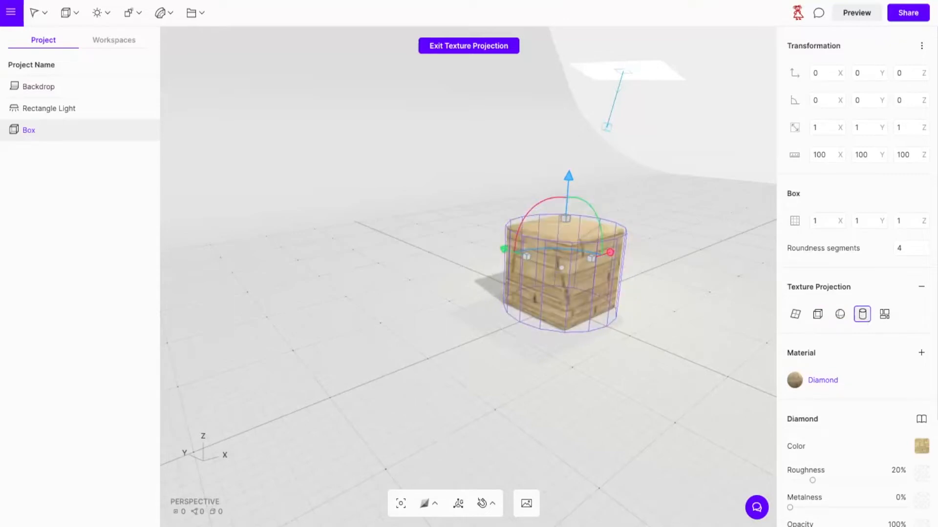
click(885, 315)
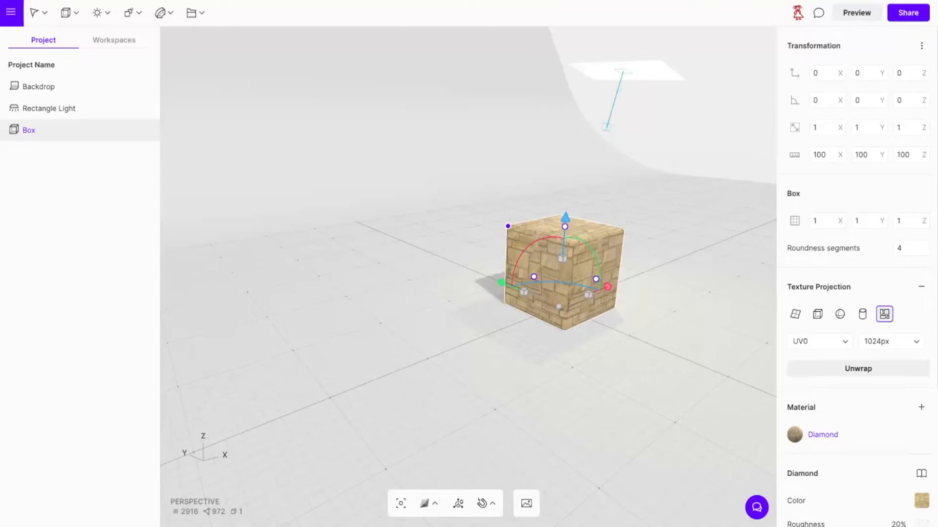
click(819, 316)
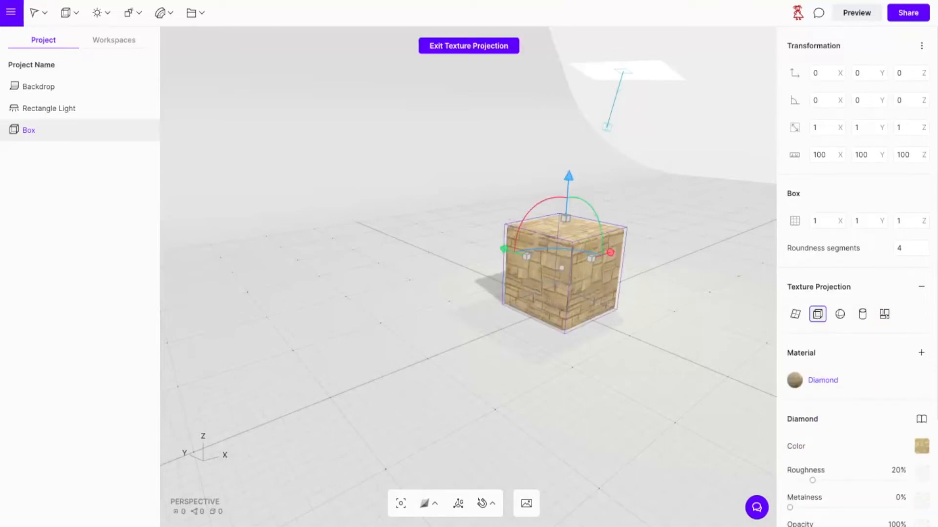
Raise the roughness of the box's Diamond material to 29%, keeping metalness at 0%.
scroll(841, 367, down, 1)
scroll(841, 368, down, 3)
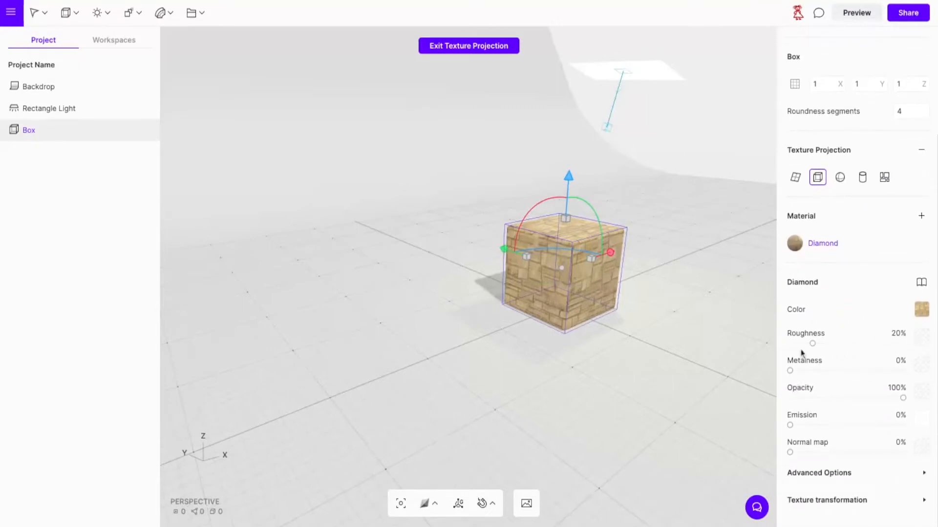
drag(813, 345, 831, 345)
drag(829, 343, 822, 344)
mouse_move(790, 371)
mouse_down()
mouse_move(821, 371)
mouse_move(790, 371)
mouse_up()
Look through the Diamond material's advanced options, and set the box's texture tiling to 4 by 4.
click(924, 472)
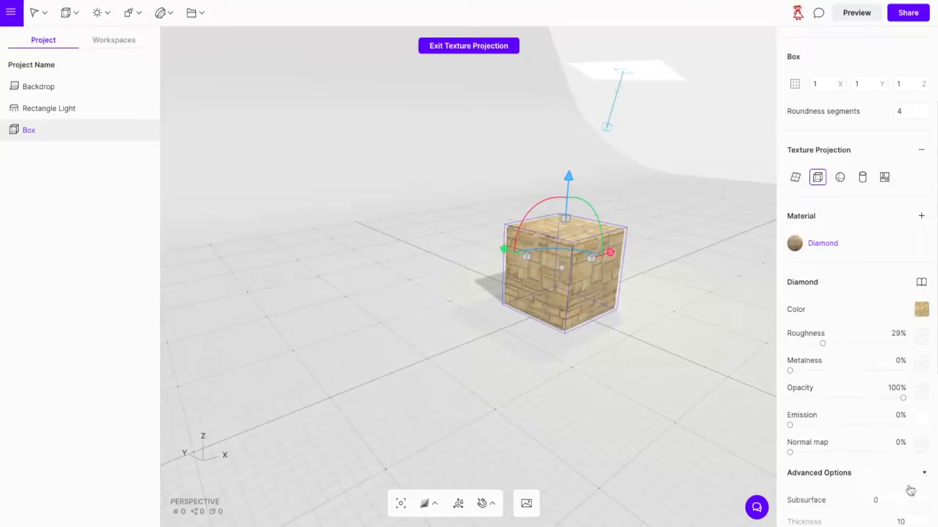
scroll(856, 413, down, 5)
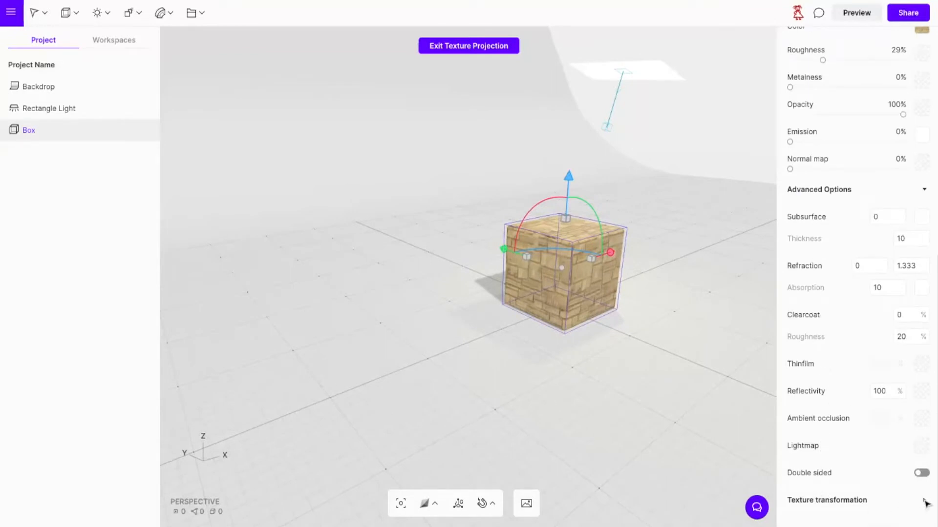
click(925, 502)
scroll(833, 463, down, 2)
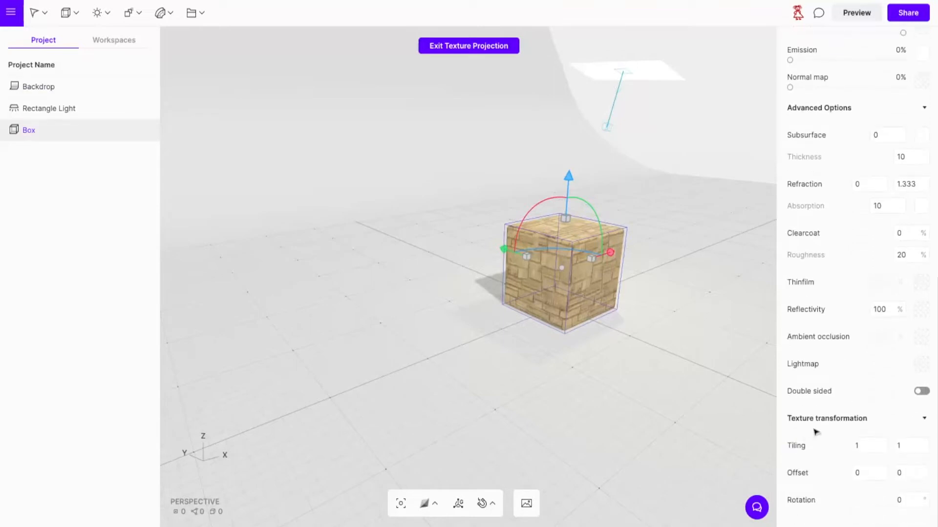
click(926, 109)
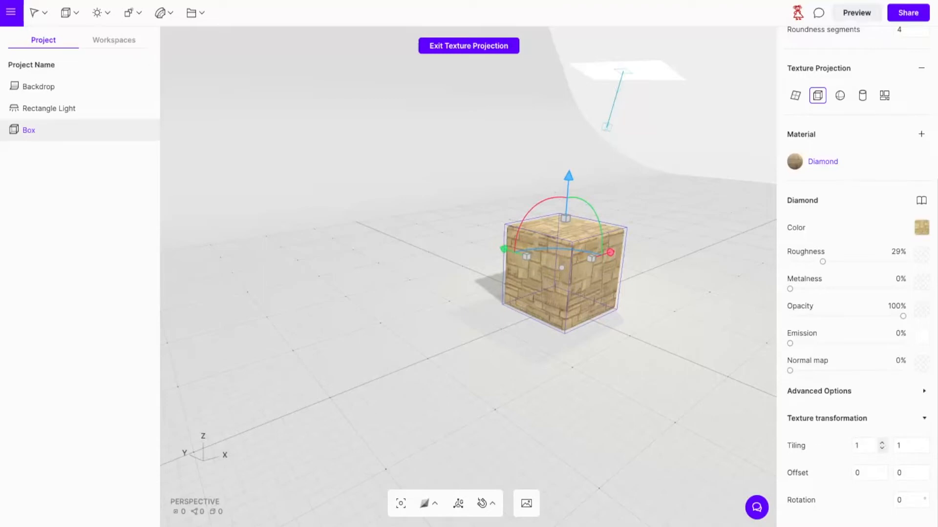
click(864, 446)
text(4)
click(902, 445)
text(4)
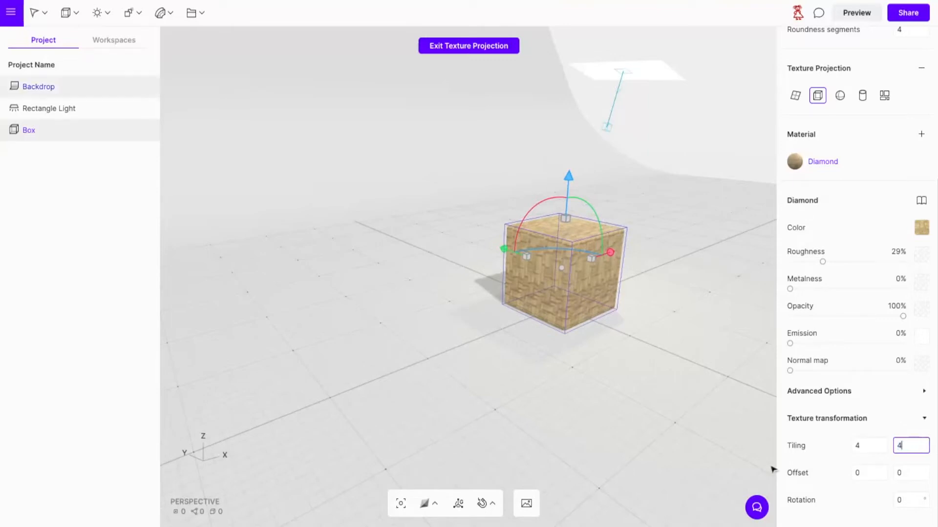
click(711, 434)
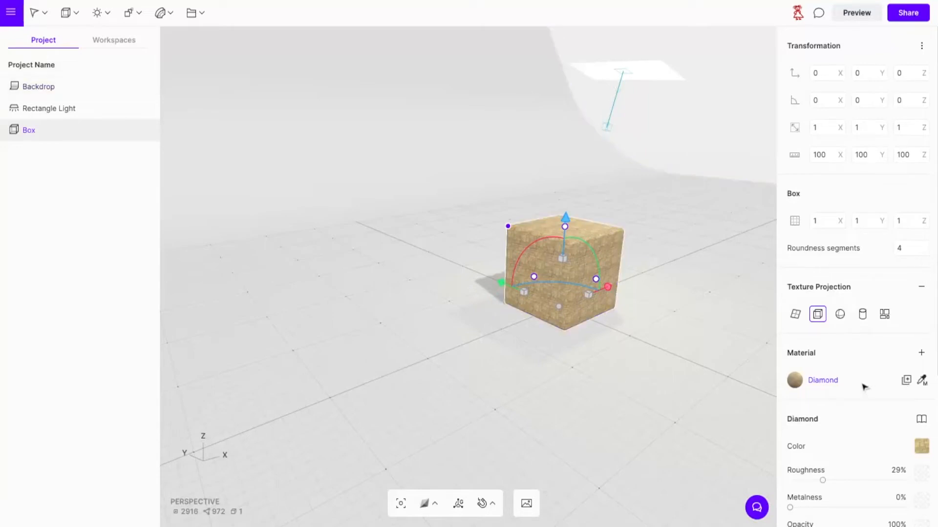
Set the second tiling value of the box's texture to 3 and deselect the box.
scroll(862, 416, down, 5)
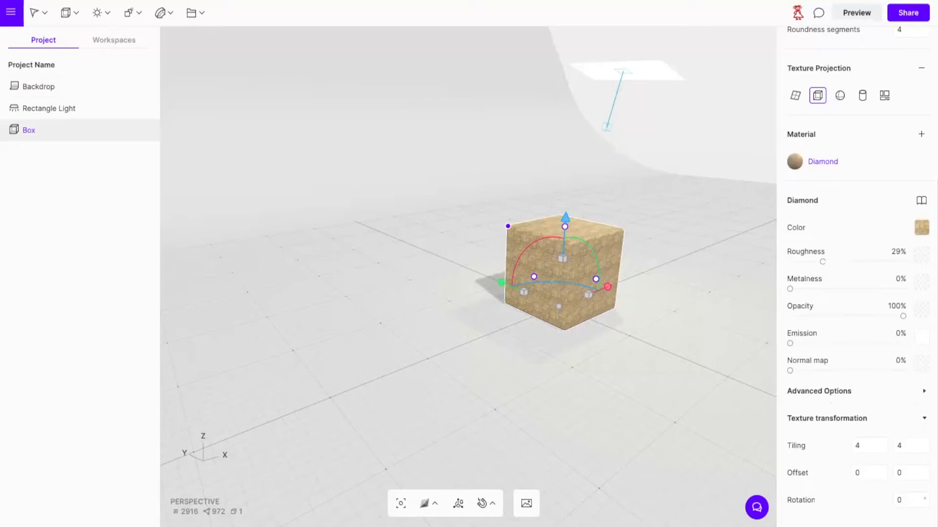
click(903, 446)
text(3)
click(701, 454)
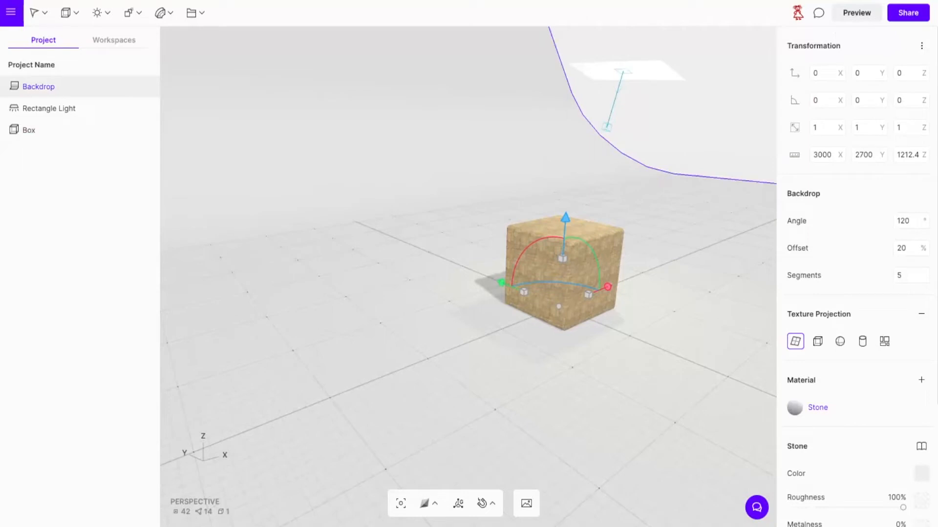
Reset the box's material to remove the stone texture, and deselect the box.
click(511, 274)
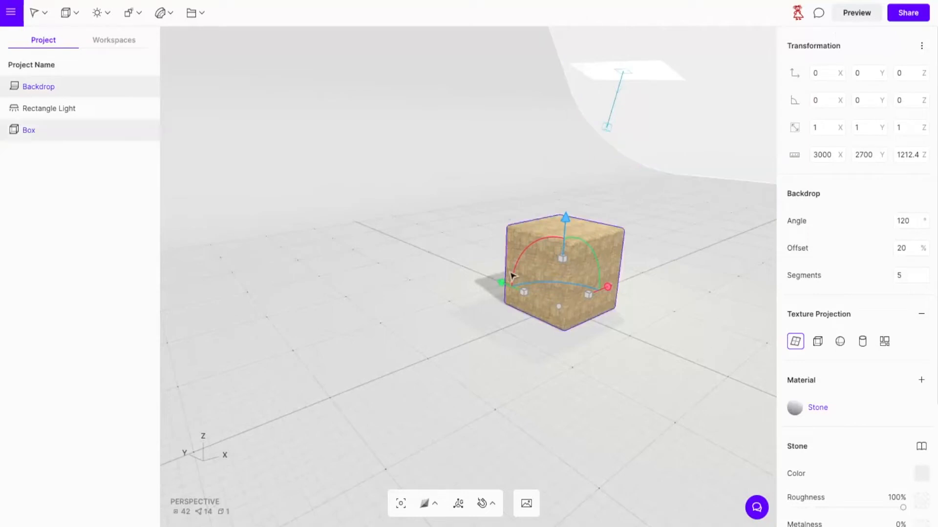
right_click(536, 274)
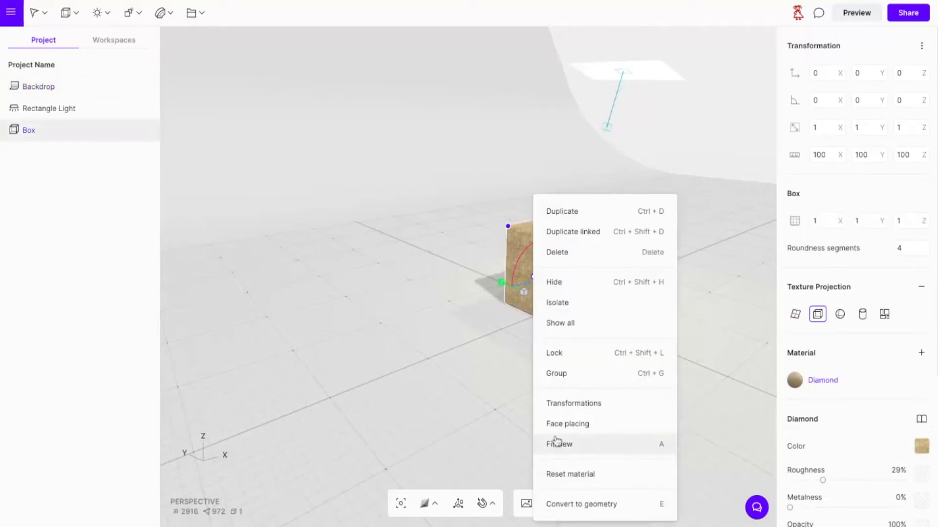
click(555, 476)
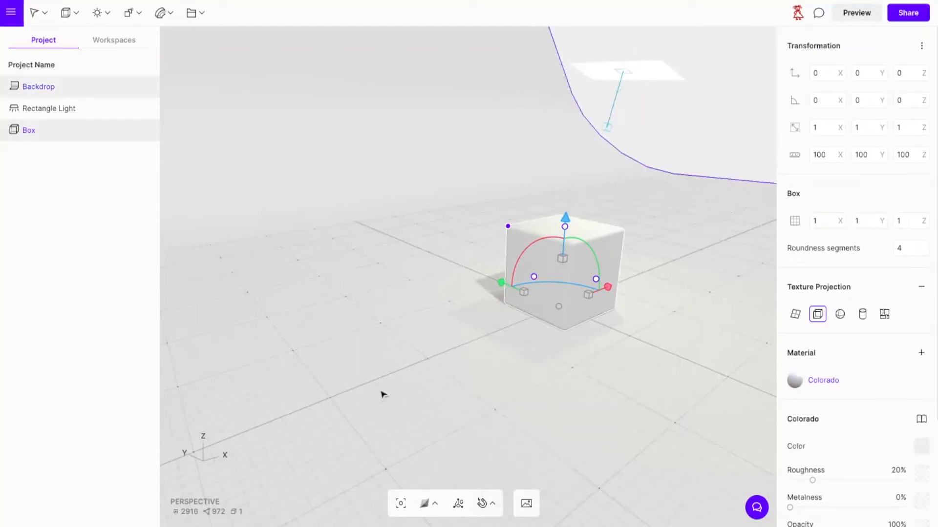
click(314, 196)
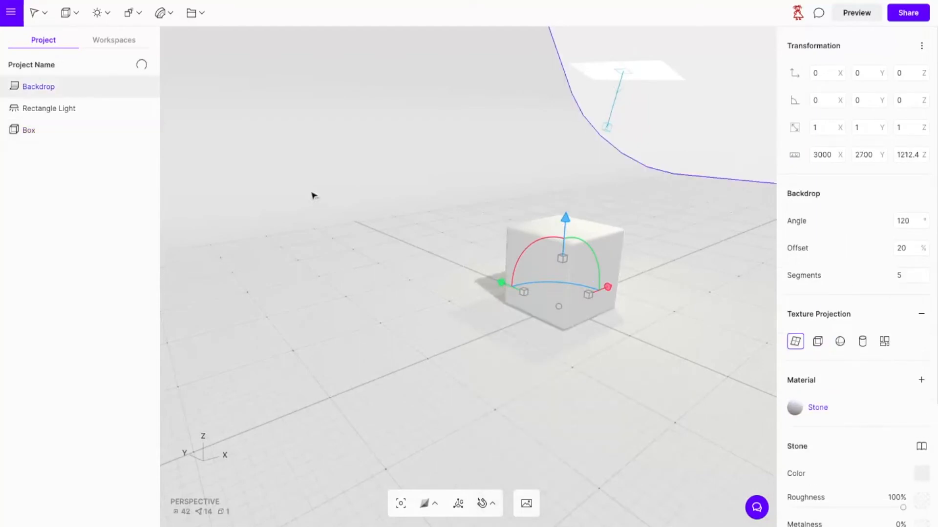
Change the box's Colorado material color to a texture, using an already uploaded Stone_Sandstone_Ashlar_Light image.
click(593, 266)
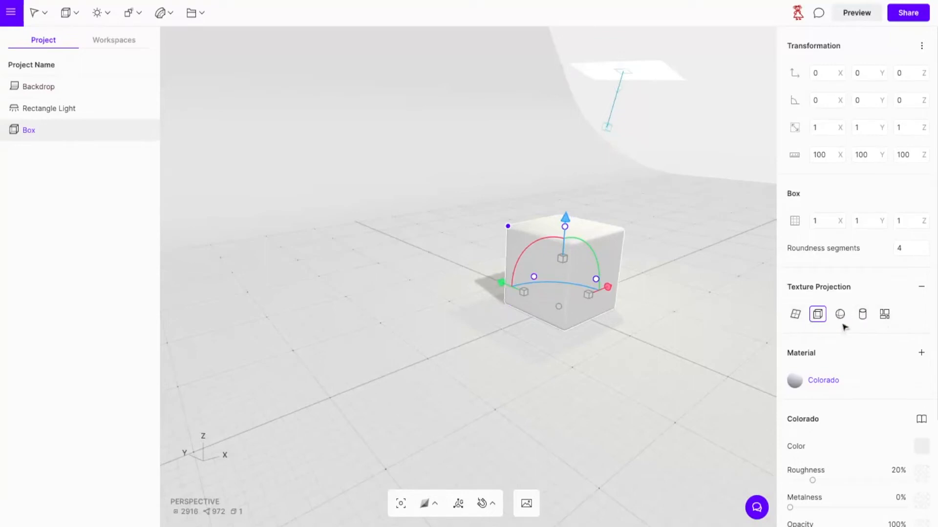
click(600, 259)
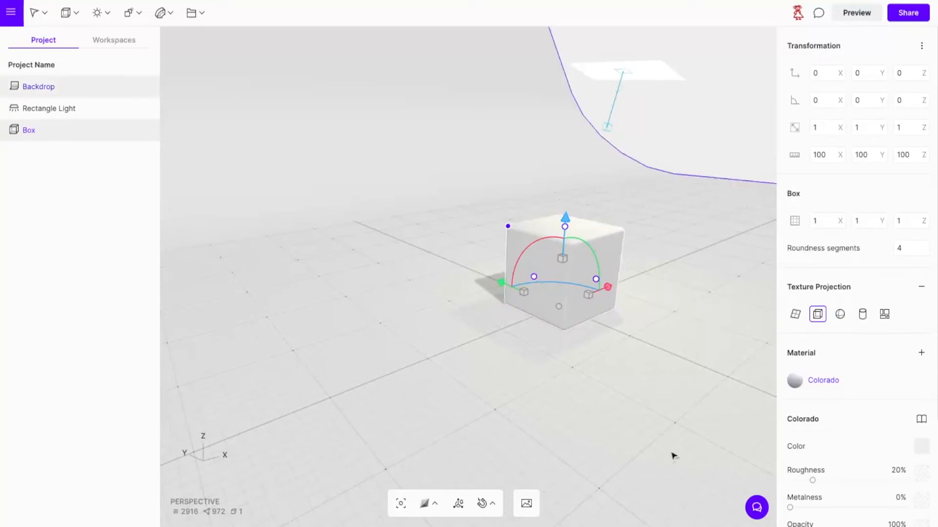
scroll(884, 464, down, 3)
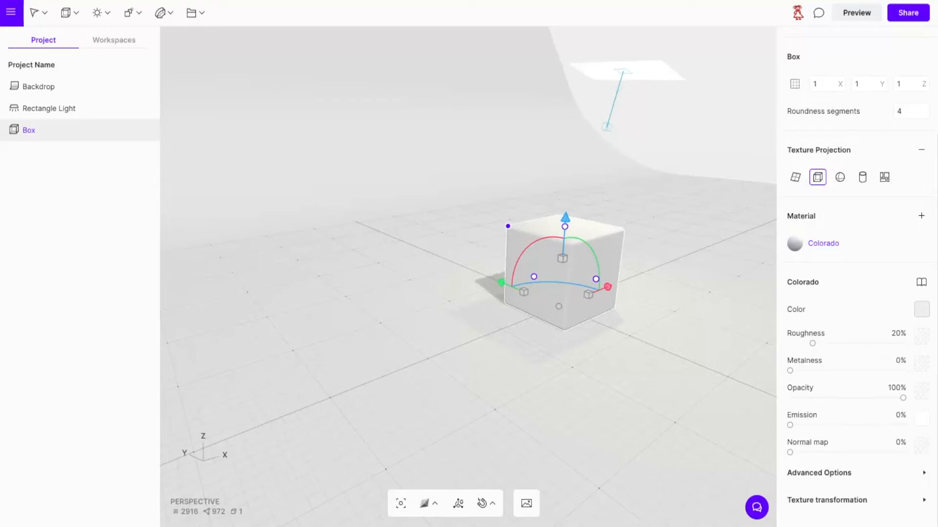
click(921, 310)
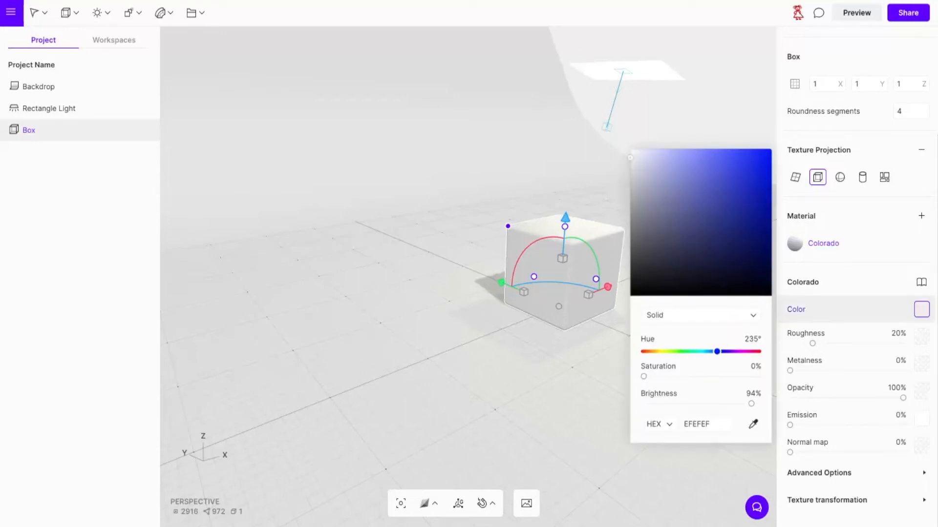
click(703, 318)
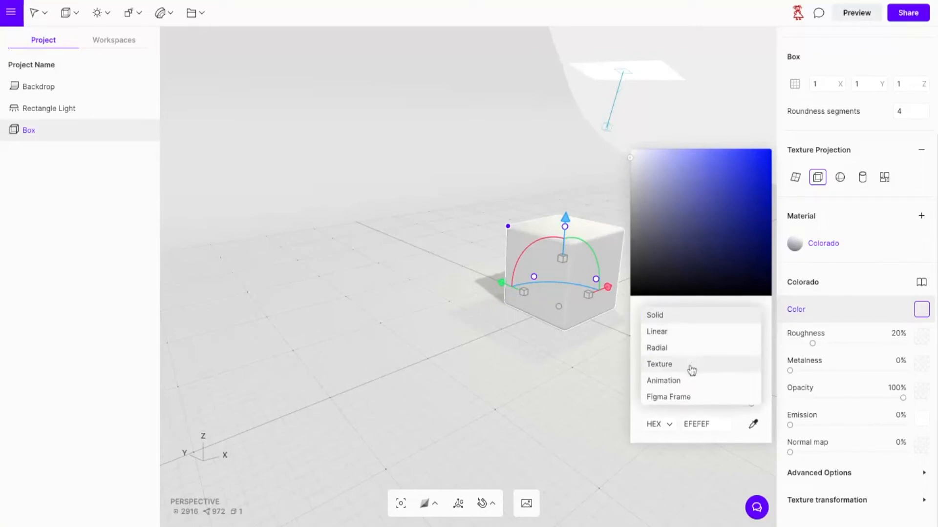
click(659, 364)
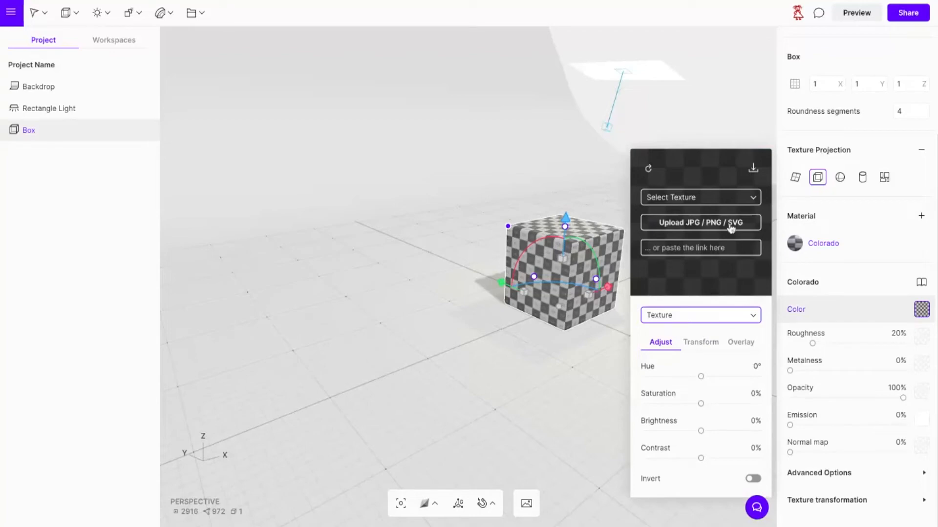
click(747, 200)
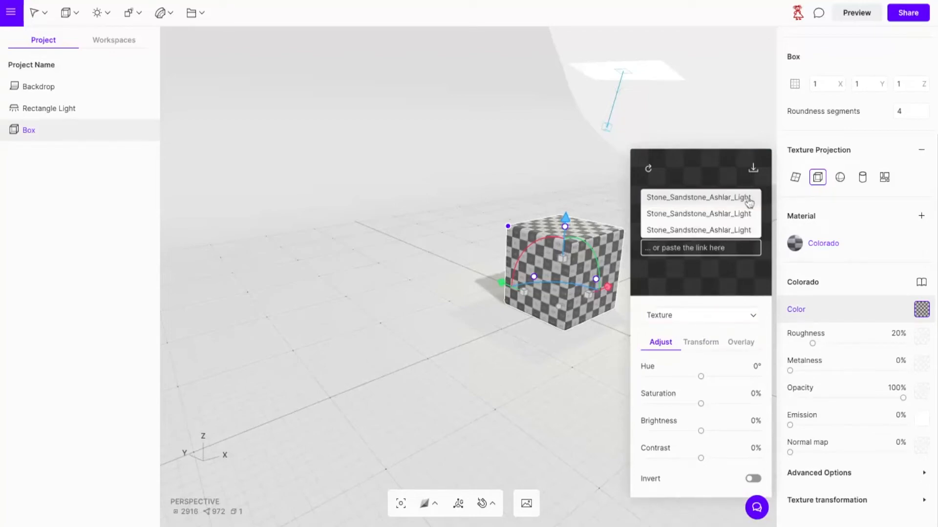
click(704, 282)
click(693, 229)
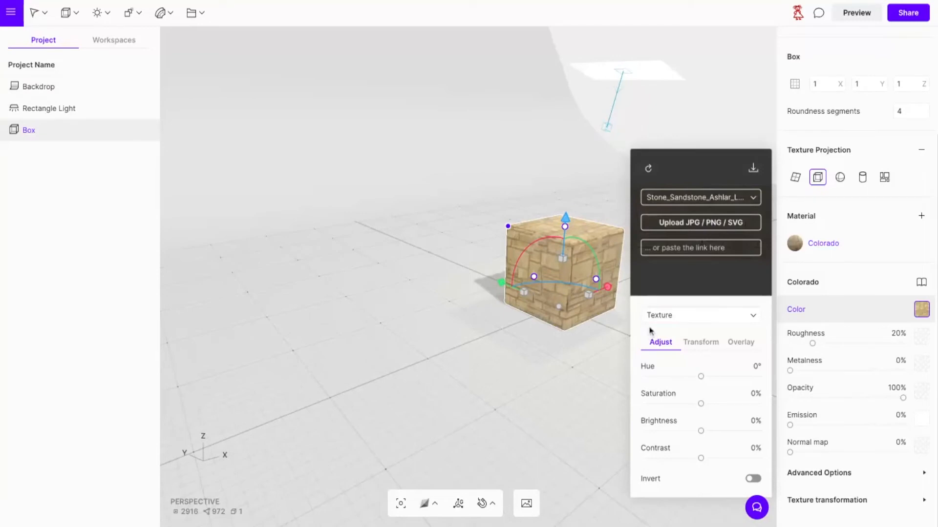
Adjust the box's texture to hue -28°, saturation -33%, brightness 11% and contrast -19%, and close the color settings.
drag(701, 377, 683, 404)
drag(701, 431, 690, 460)
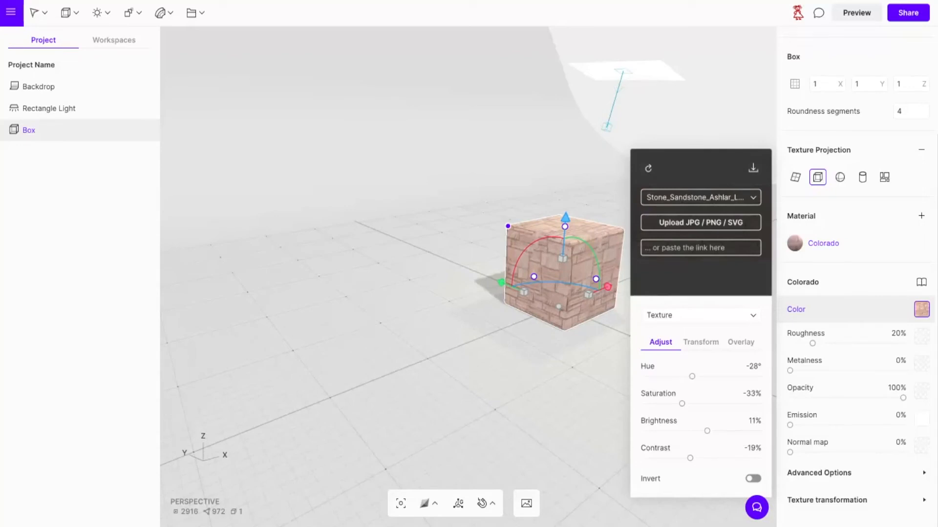
click(562, 395)
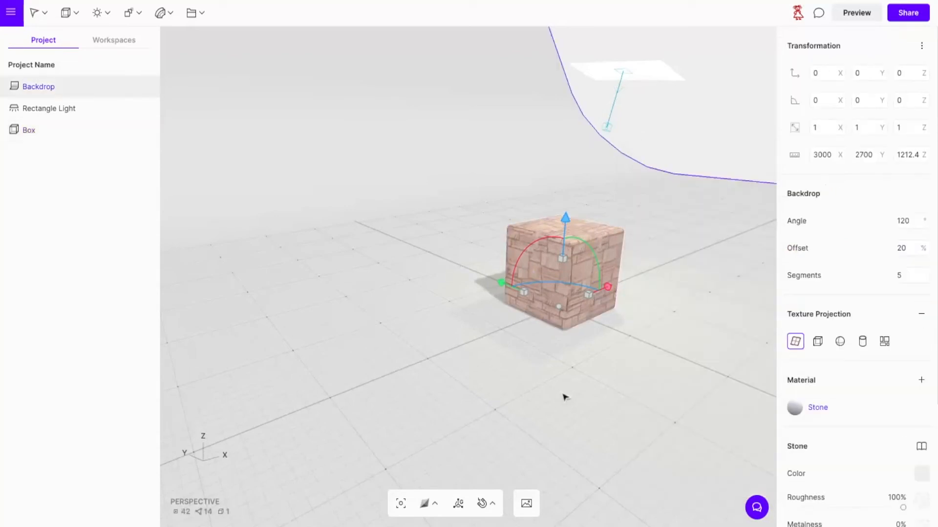
Set the first tiling value of the backdrop's Stone material to 3.
scroll(855, 405, down, 3)
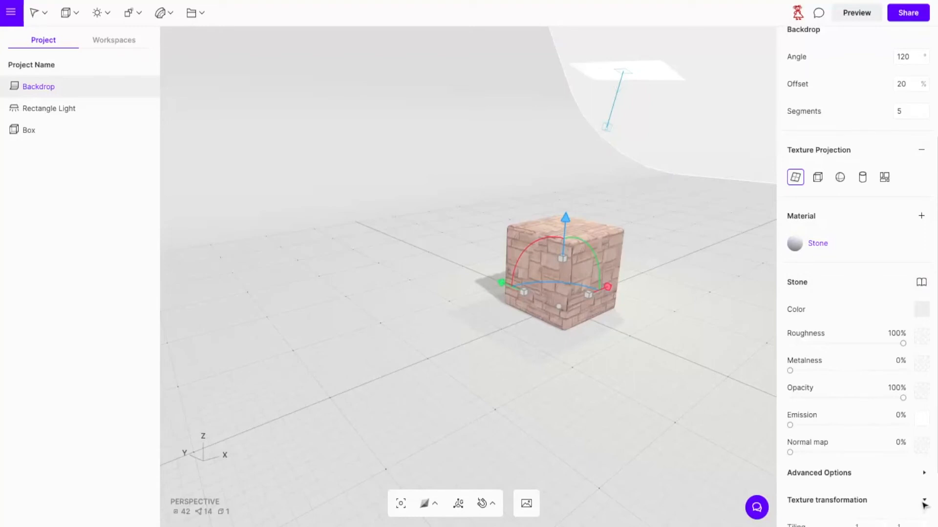
scroll(899, 491, down, 2)
click(871, 446)
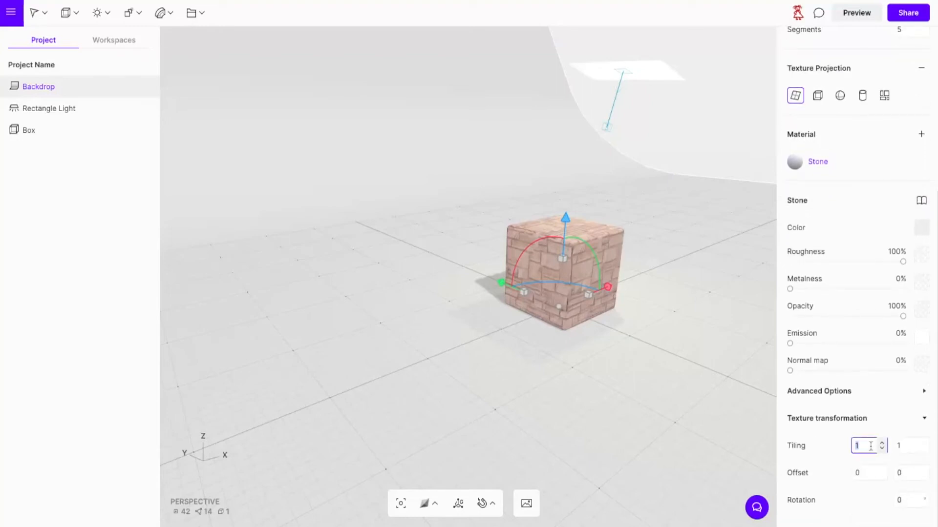
text(3)
click(907, 446)
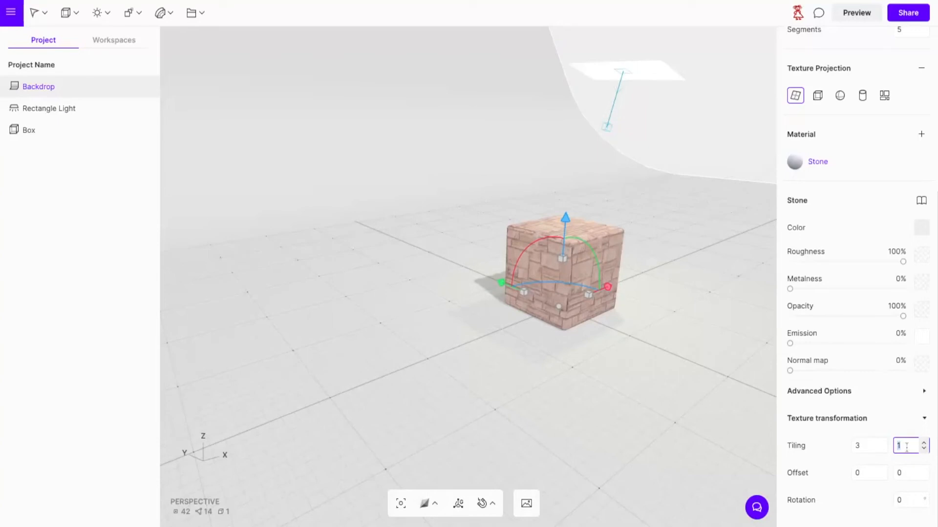
click(686, 436)
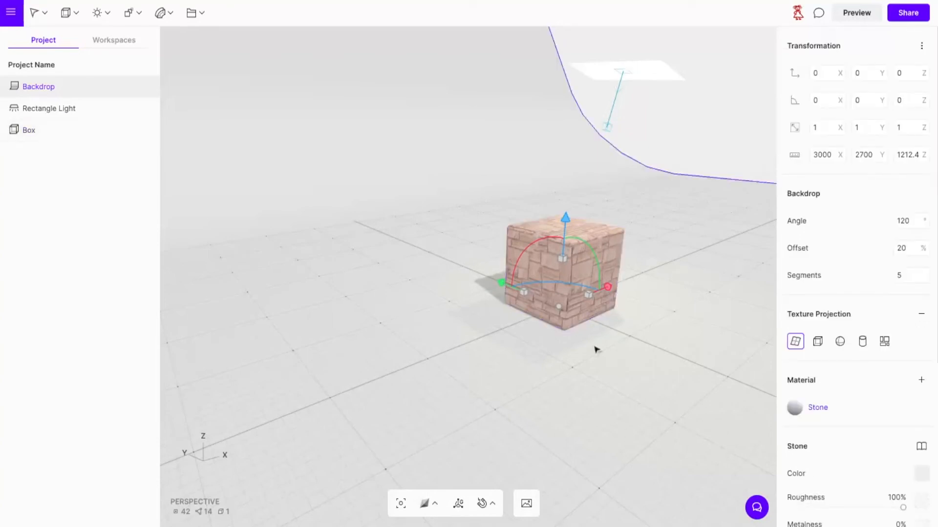
Set the texture tiling of the box's Colorado material to 3 by 3, and deselect the box.
click(572, 293)
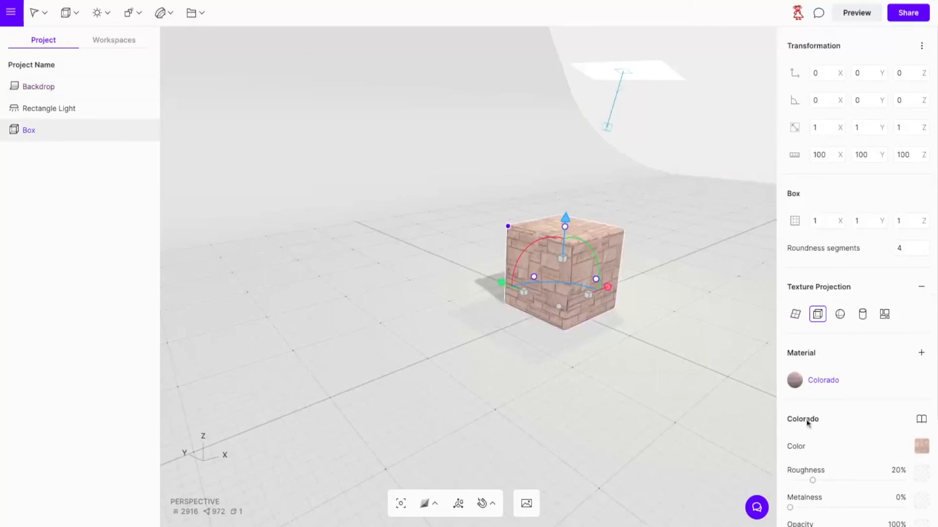
scroll(855, 480, down, 3)
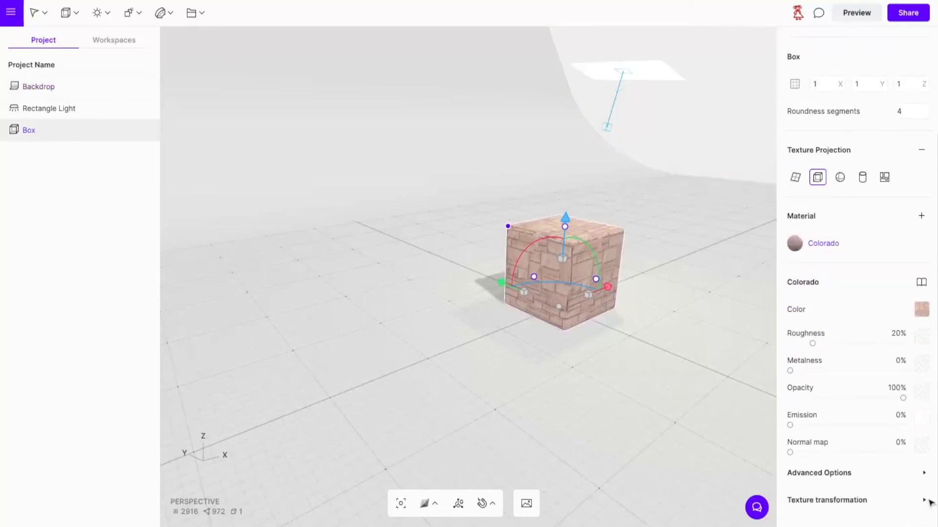
scroll(843, 504, down, 2)
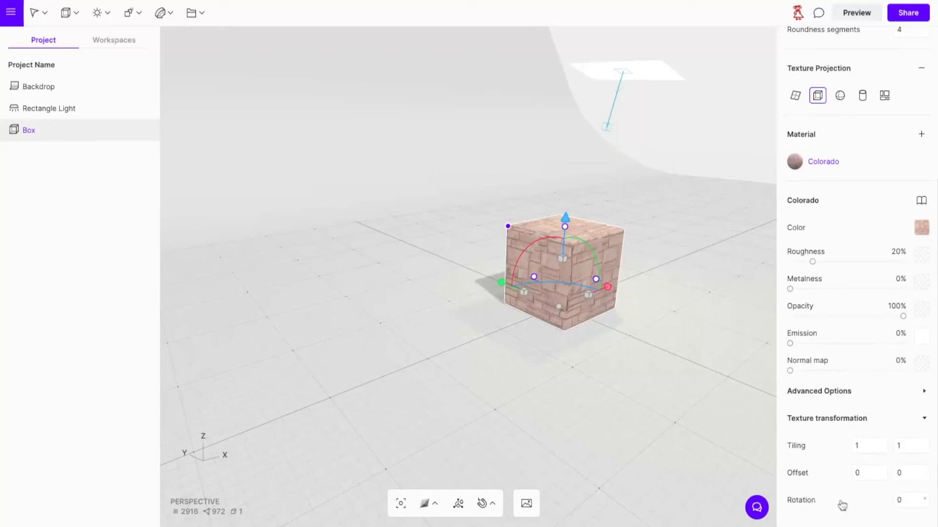
click(866, 442)
click(901, 446)
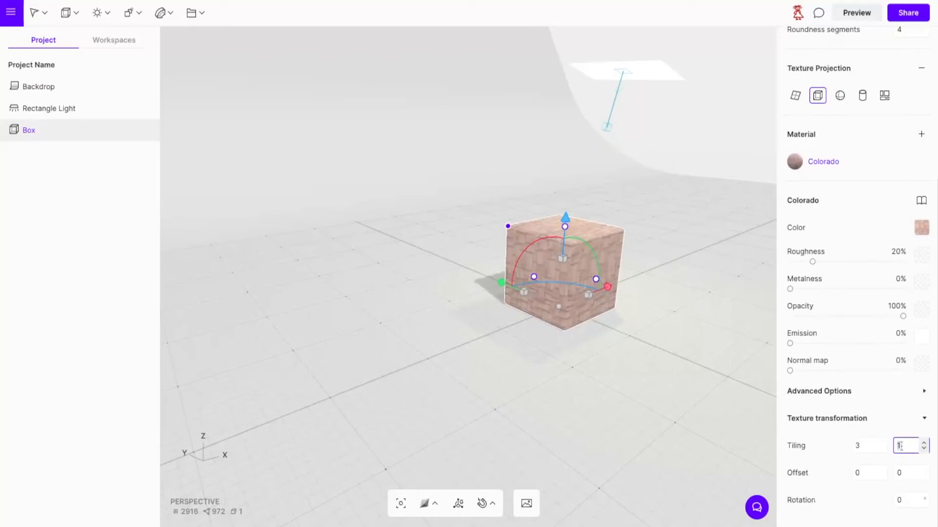
text(3)
click(710, 438)
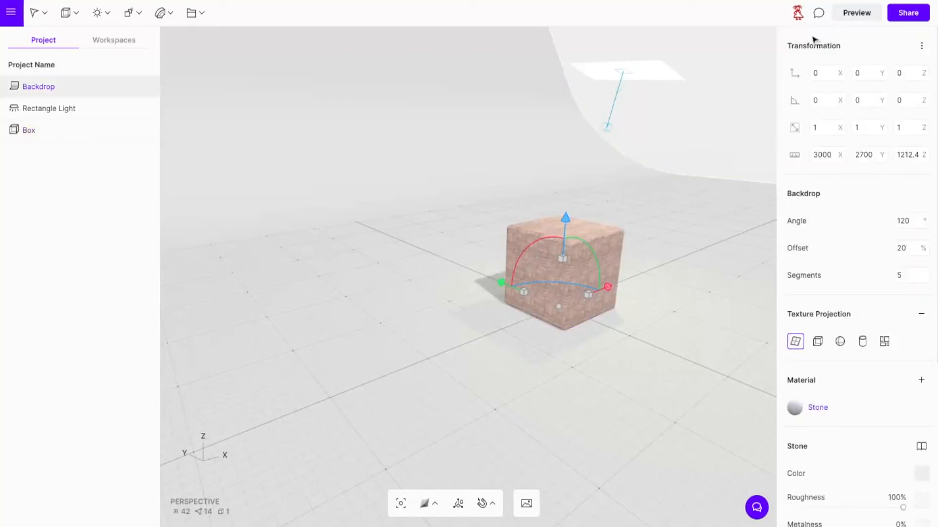
Check the scene in preview, and turn off the geometry display of the rectangle light.
click(865, 15)
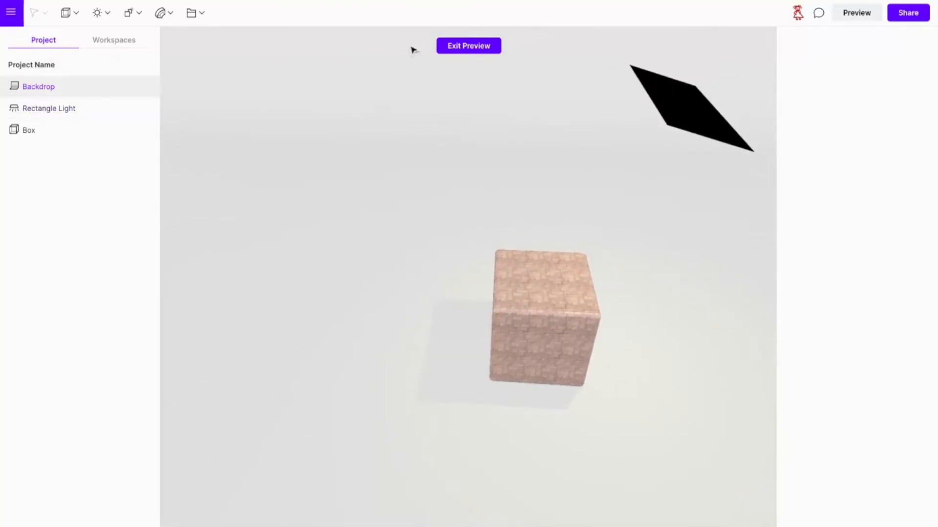
click(473, 51)
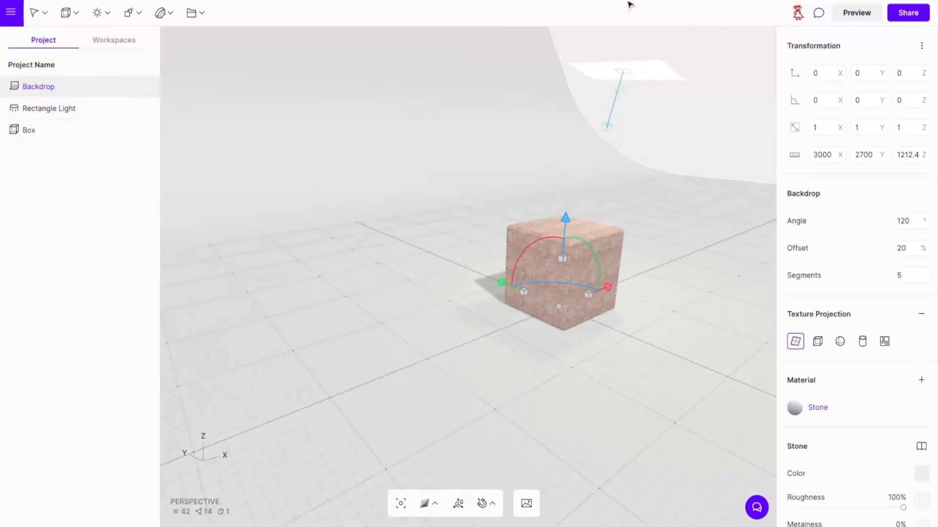
click(652, 70)
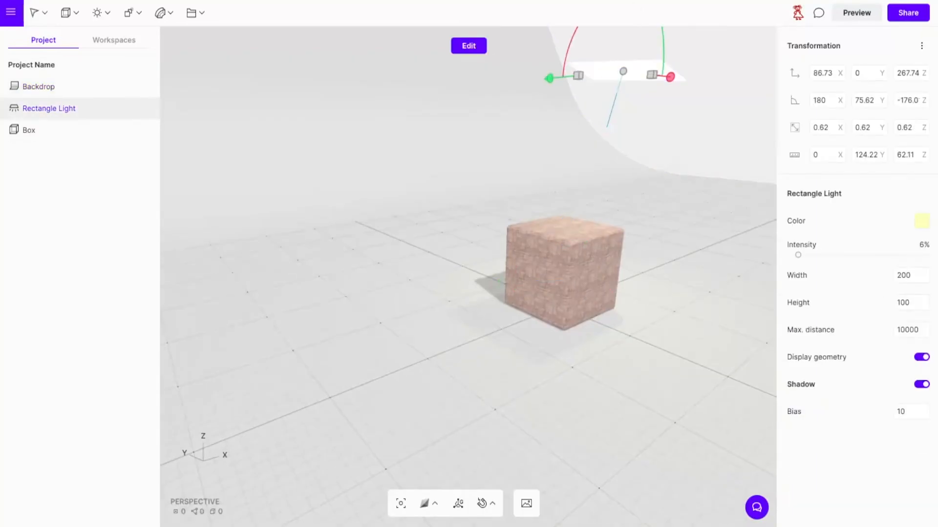
click(922, 358)
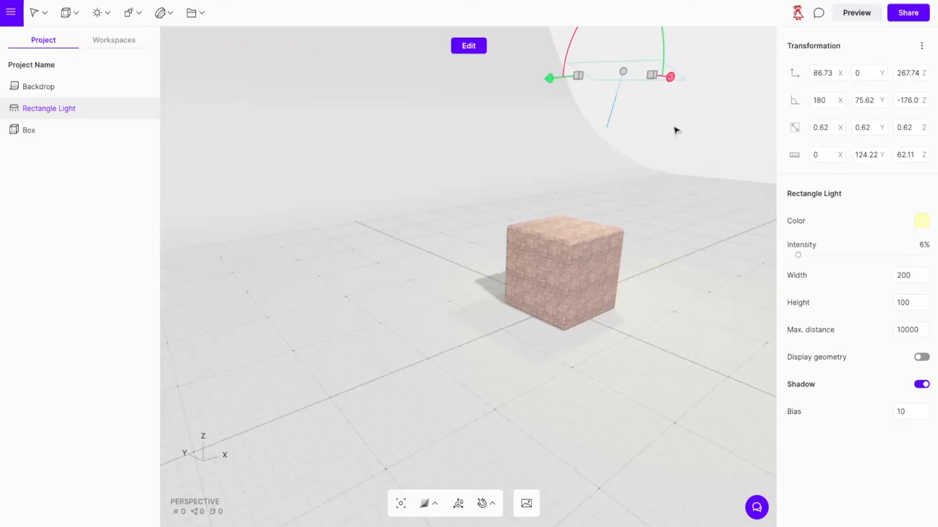
click(713, 151)
Preview the scene and examine the textured box and its lighting from several angles.
click(857, 12)
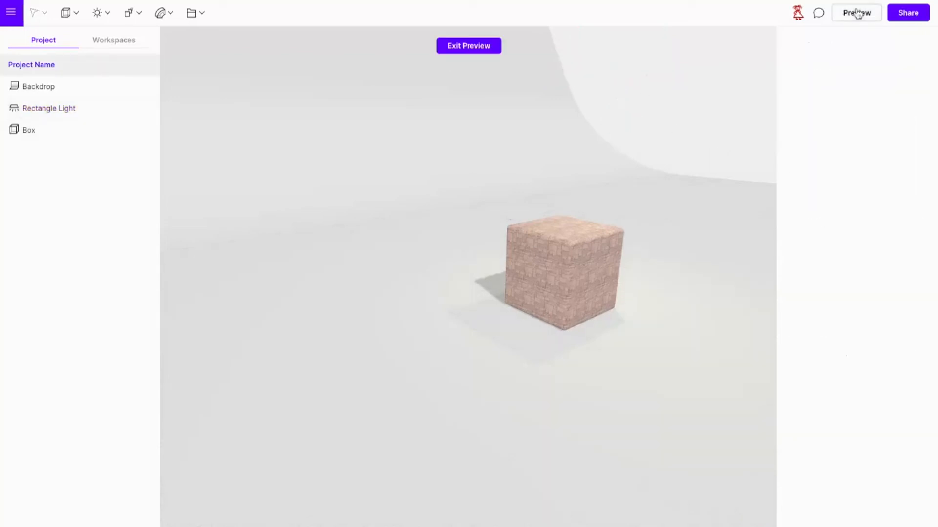
drag(732, 356, 554, 309)
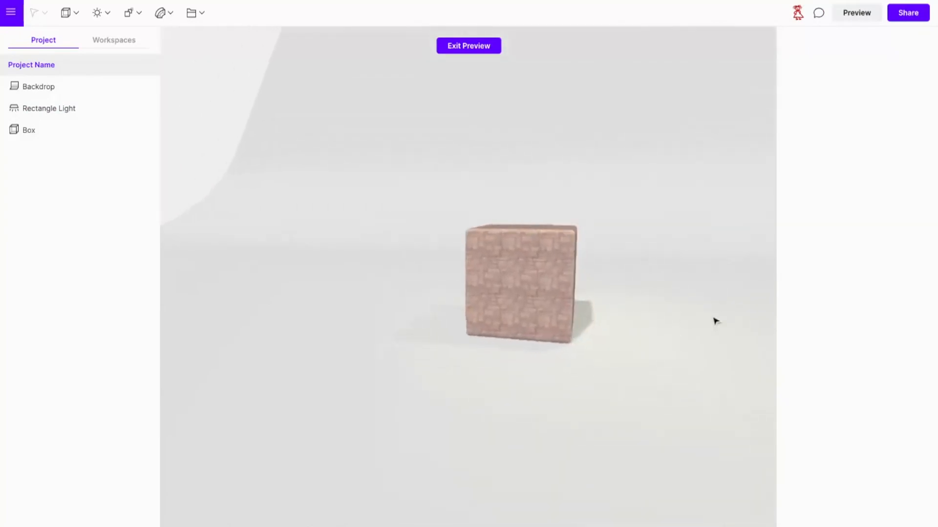
drag(714, 320, 457, 363)
drag(627, 324, 684, 342)
drag(446, 391, 476, 408)
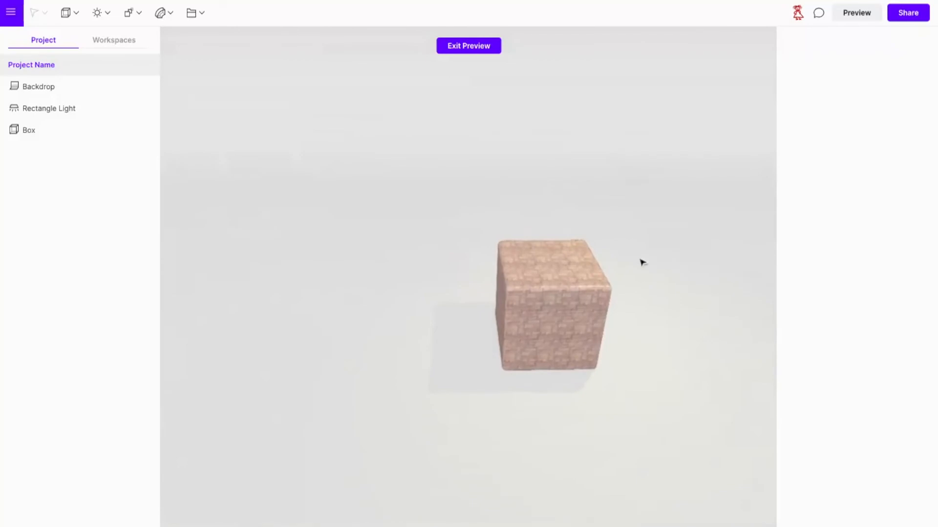
drag(560, 472, 718, 444)
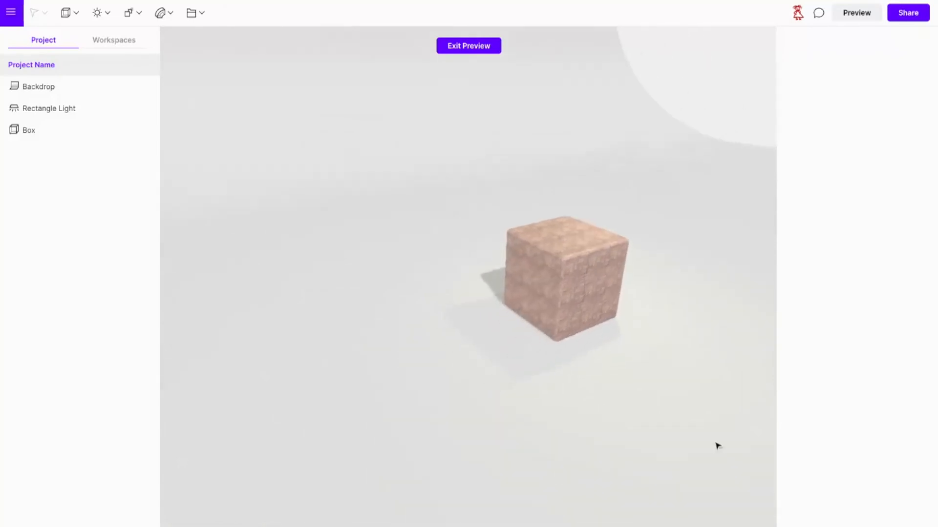
drag(438, 418, 621, 449)
mouse_move(414, 385)
mouse_down()
mouse_move(473, 345)
mouse_move(381, 368)
mouse_up()
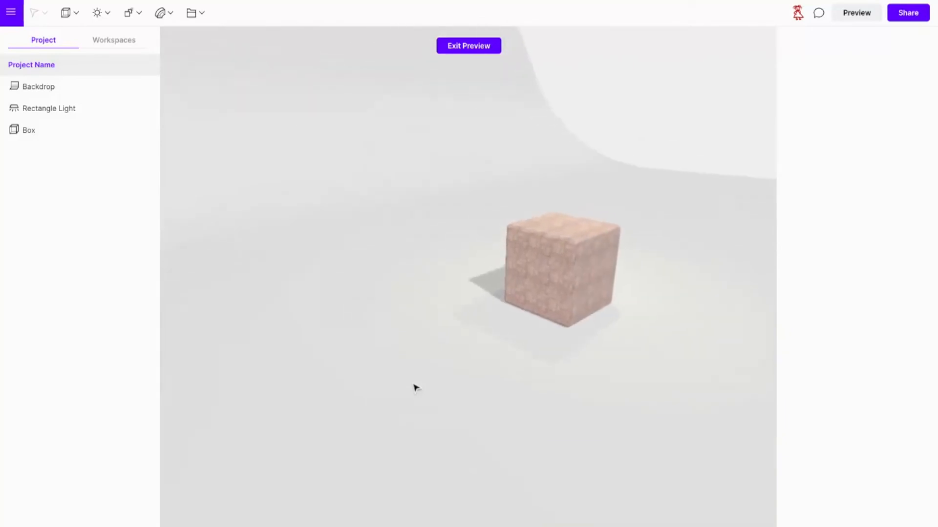
drag(663, 367, 588, 377)
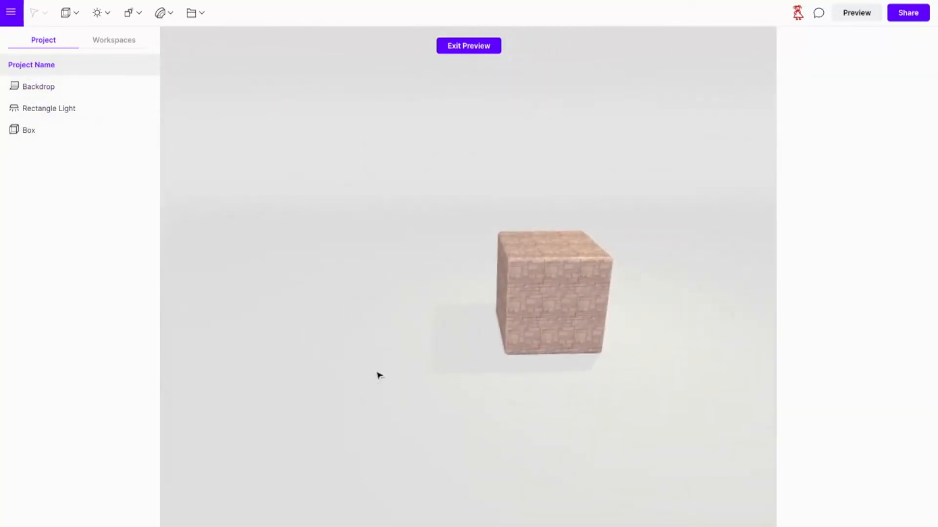
mouse_move(397, 376)
mouse_down()
mouse_move(376, 351)
mouse_move(397, 379)
mouse_move(394, 396)
mouse_up()
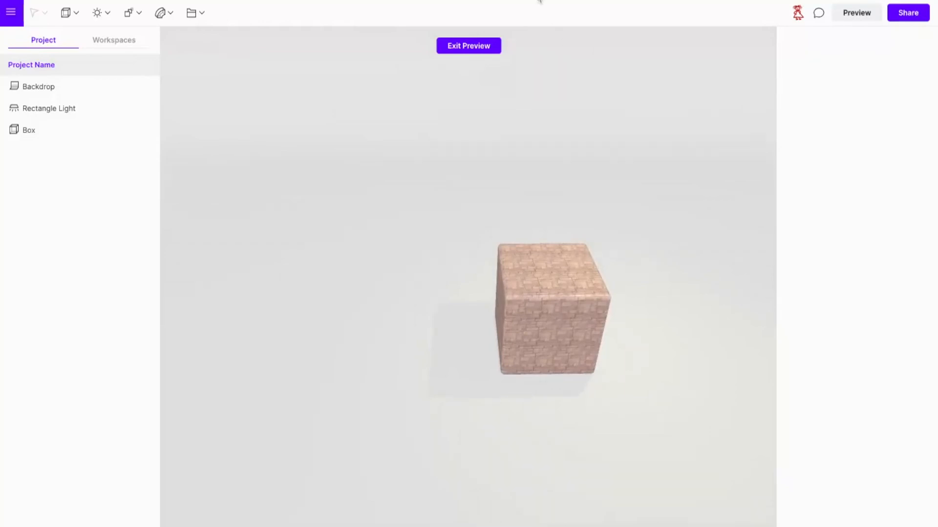
click(472, 49)
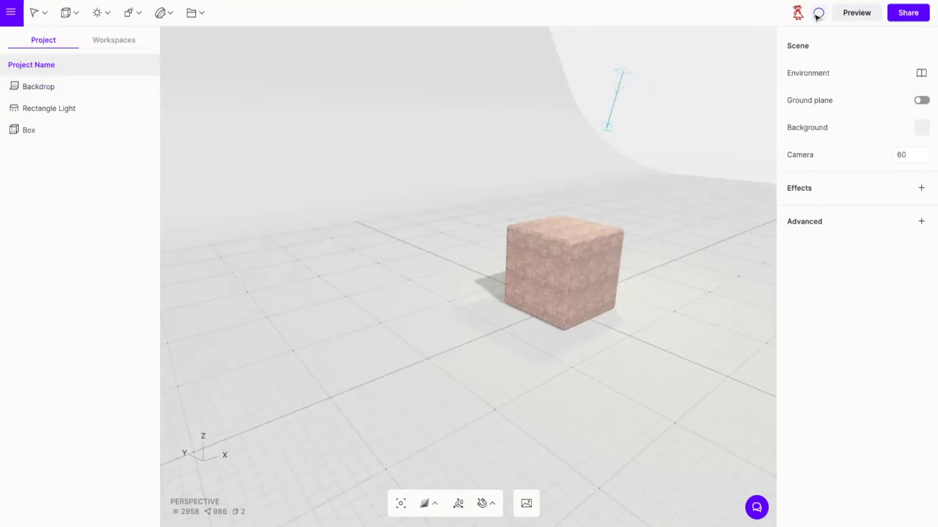
click(855, 15)
drag(695, 297, 352, 347)
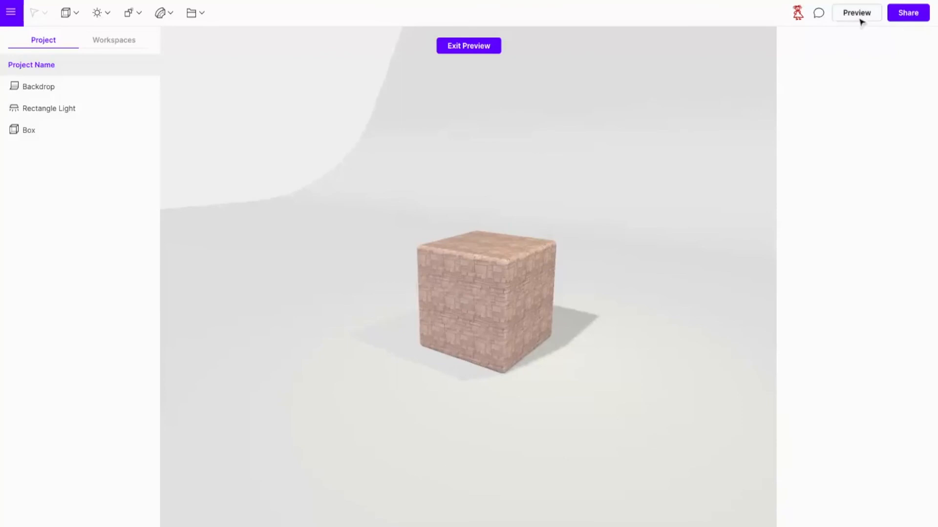
Share the project to the web, and copy its link to view the published scene in the browser.
click(916, 17)
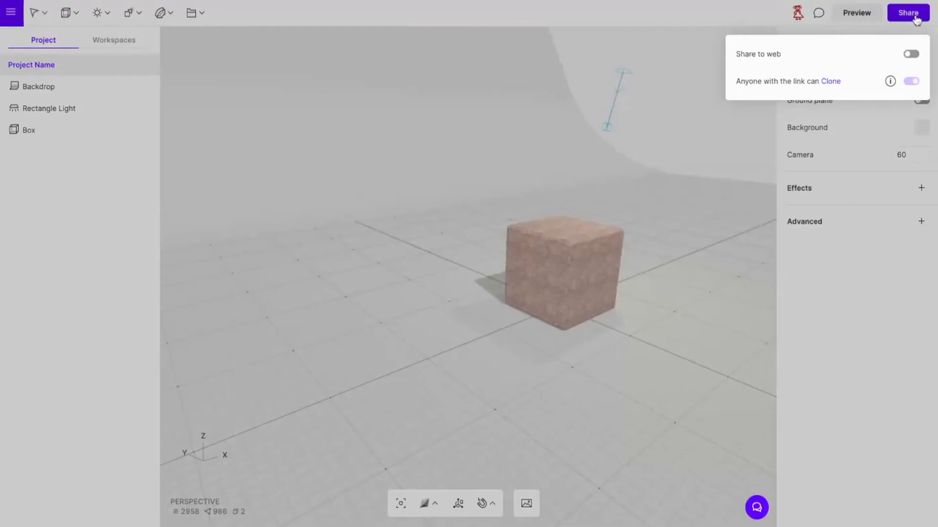
click(910, 55)
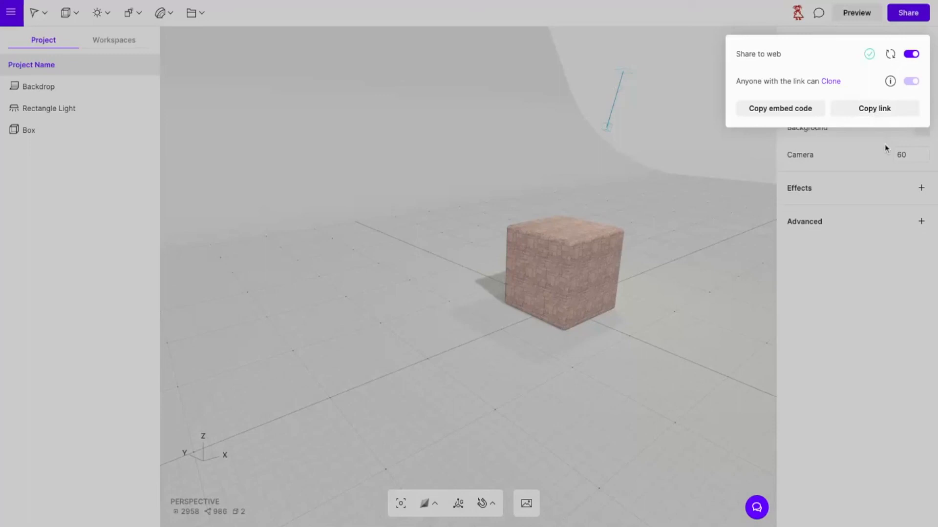
click(882, 114)
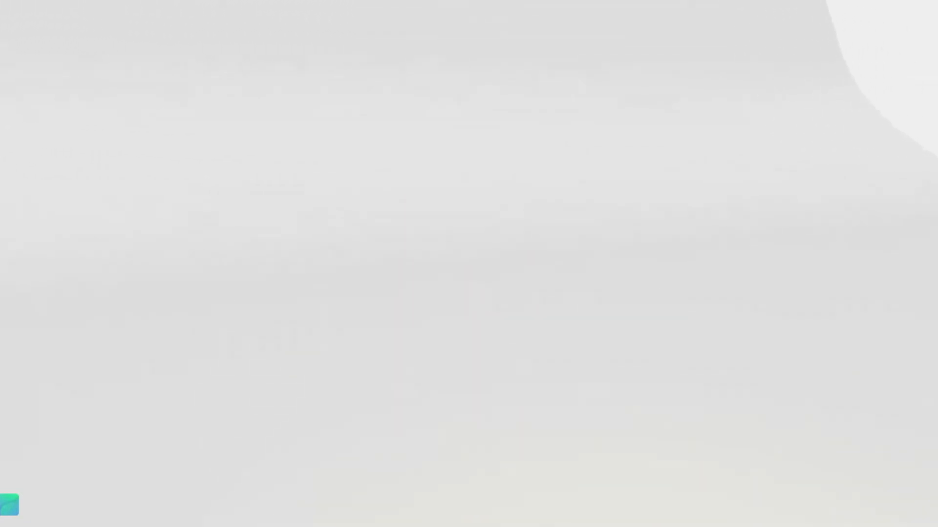
middle_drag(631, 405, 631, 405)
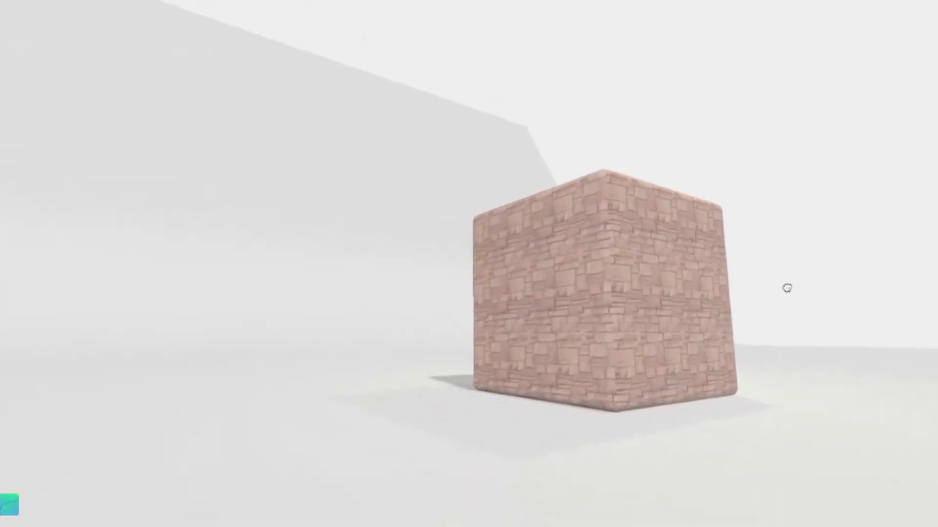